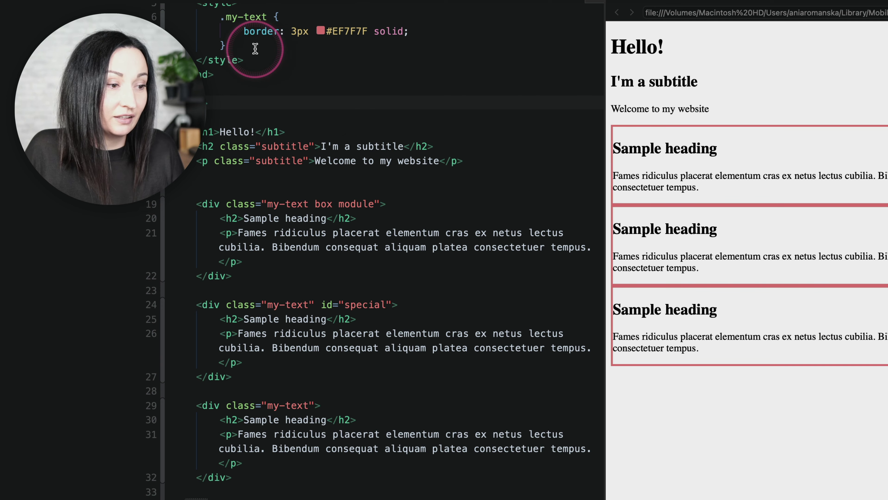
- Duplicate the .my-text border rule below the original inside the style block
left_click(298, 47)
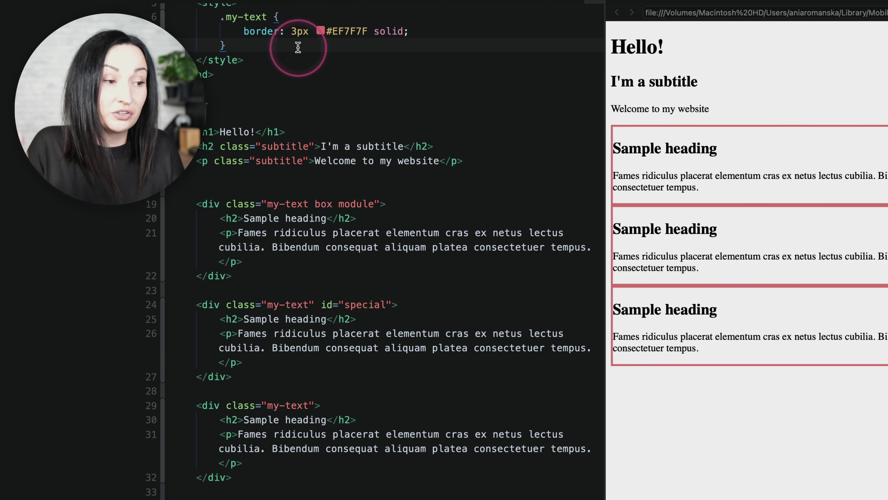
key("Return")
key("Return")
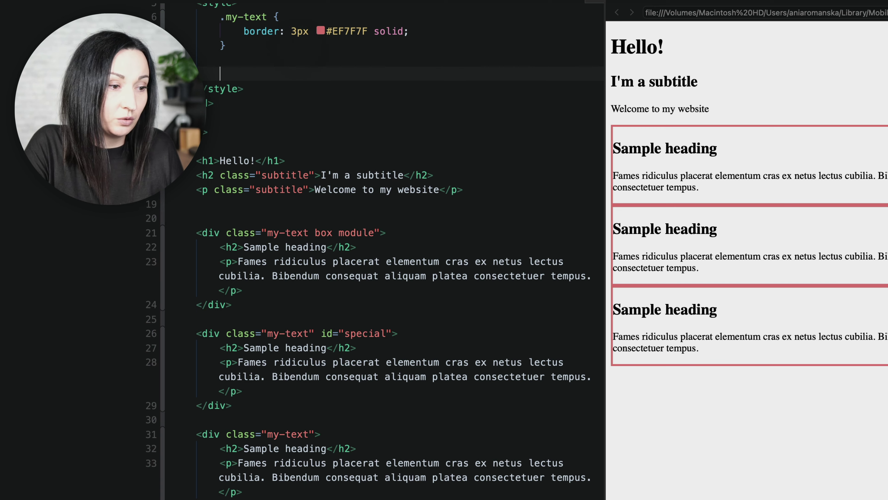
left_click_drag(218, 59, 225, 11)
key("super+c")
left_click(227, 75)
key("super+v")
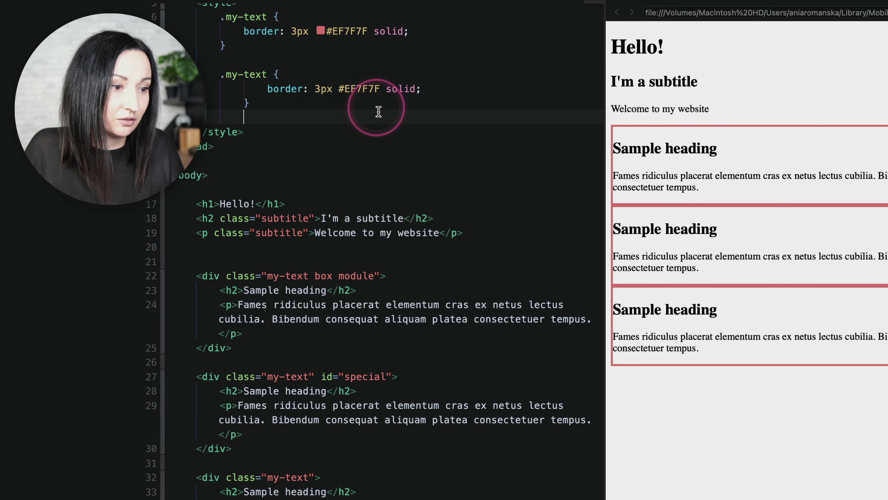
- Change the border color of the second .my-text rule to #7f80ef
left_click(344, 88)
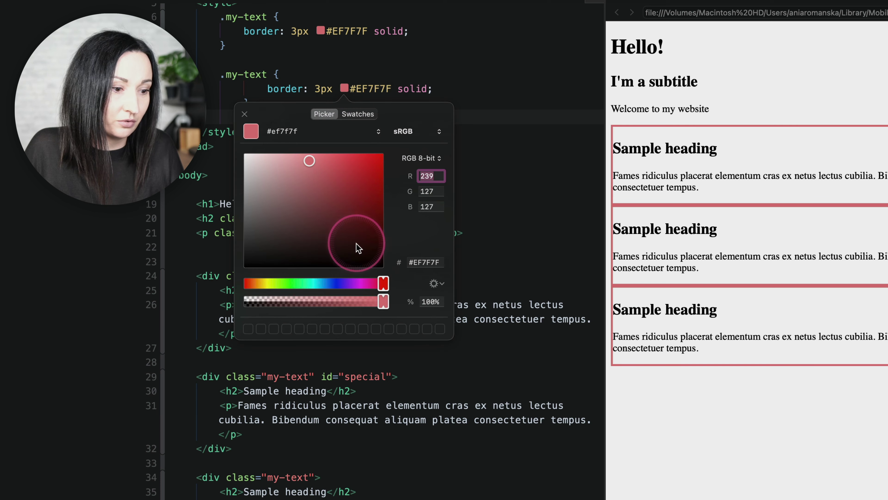
left_click(336, 283)
left_click(481, 137)
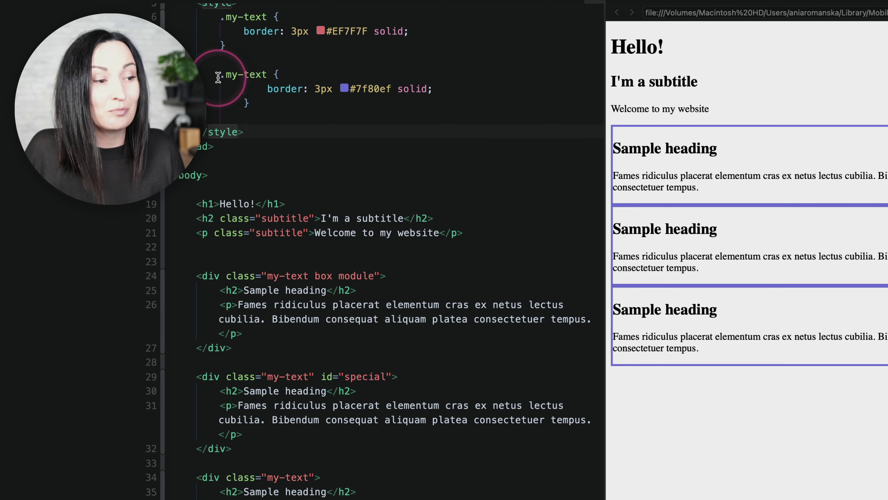
- Insert another copy of the #EF7F7F border rule between the two .my-text rules and change its selector to #special
left_click(224, 60)
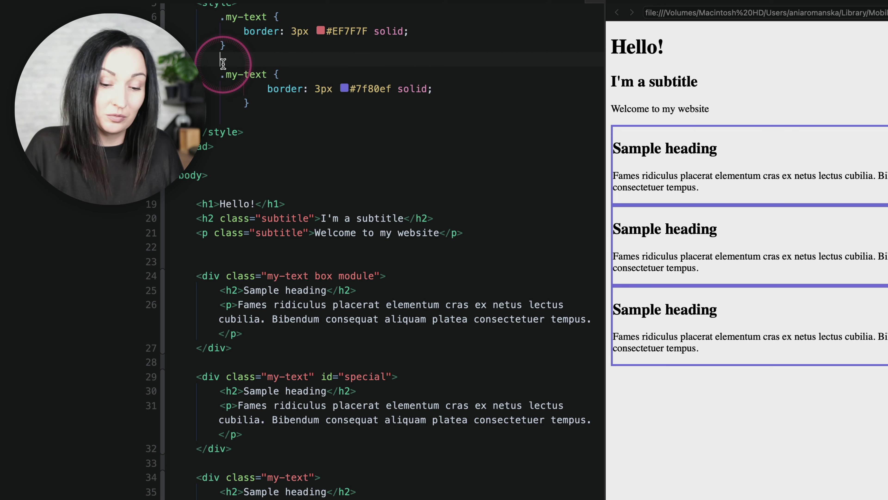
key("Return")
key("Return")
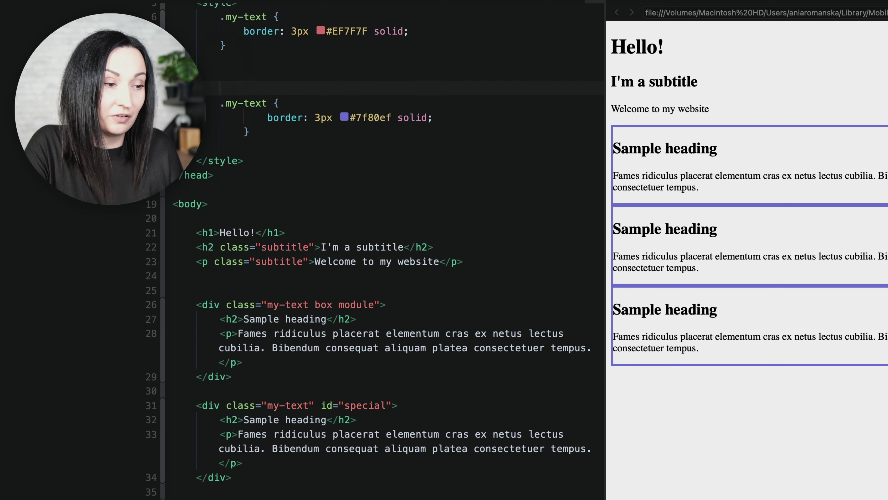
key("Return")
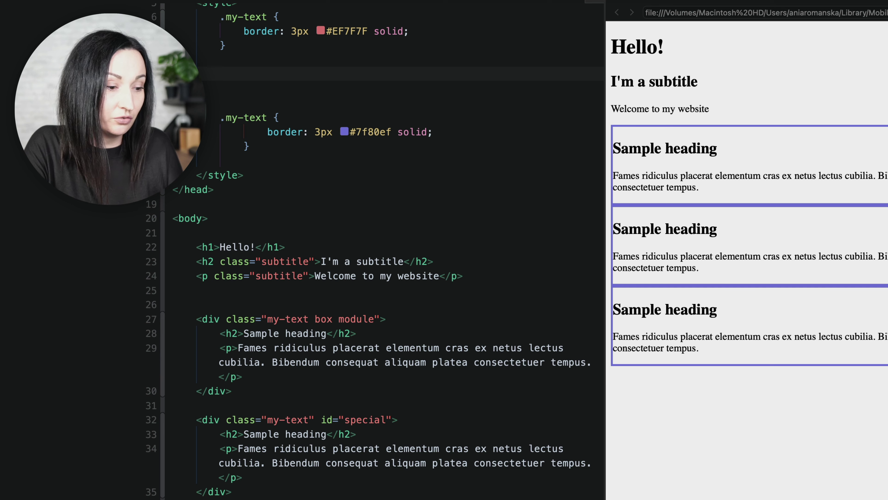
key("super+v")
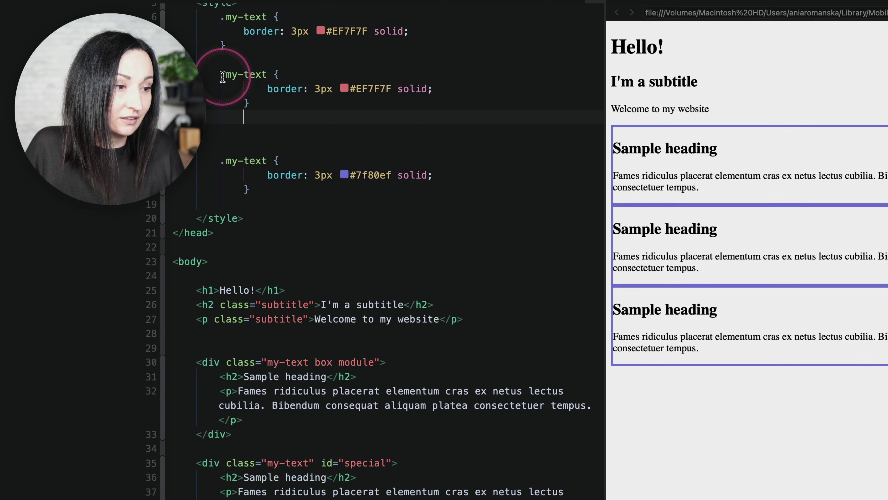
left_click_drag(220, 74, 266, 72)
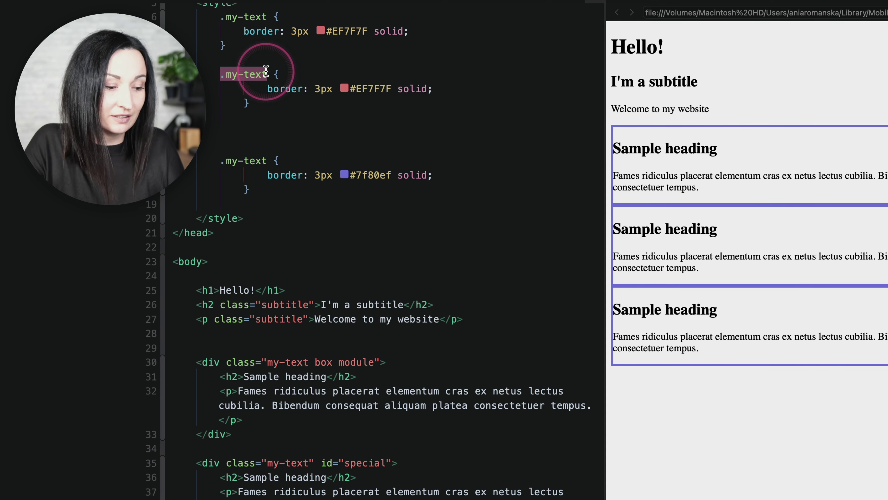
type("#special")
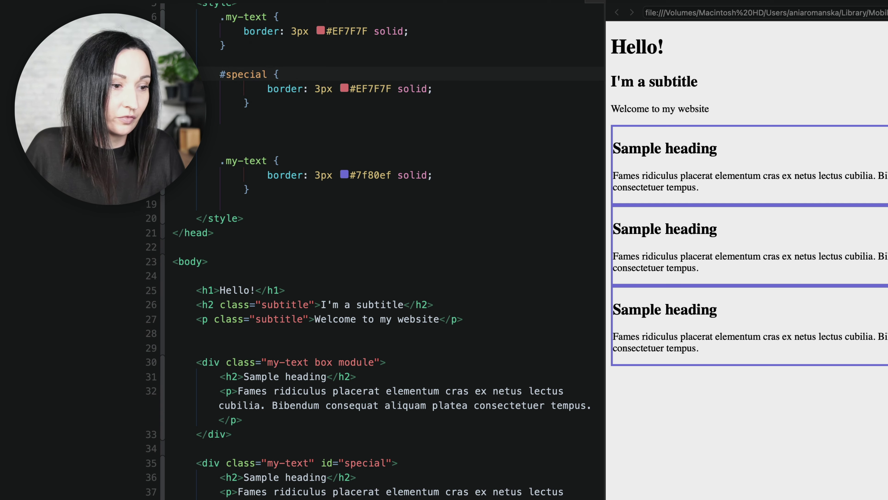
left_click(313, 102)
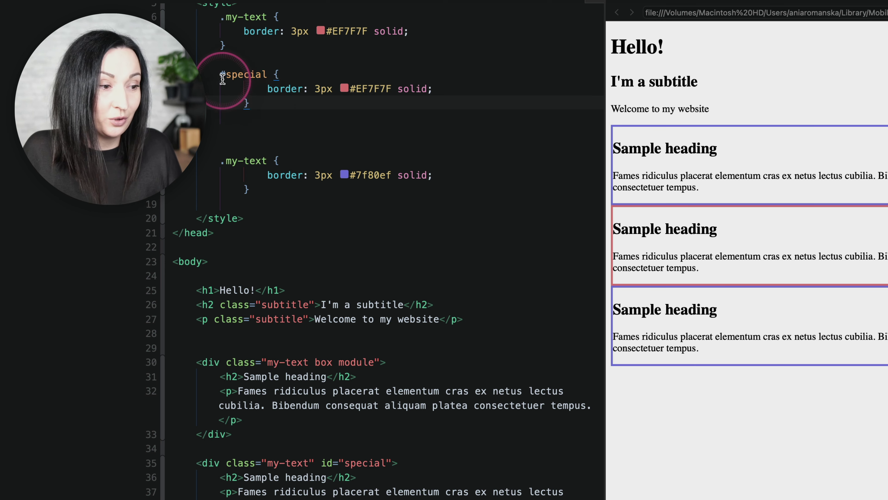
- Delete both .my-text rules so that only the #special rule is left in the style block
left_click(260, 186)
left_click_drag(261, 186, 268, 107)
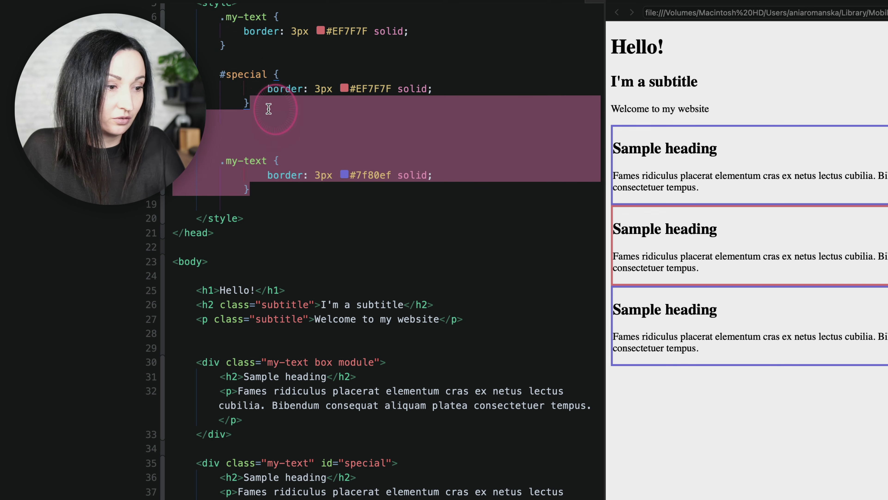
key("BackSpace")
left_click_drag(229, 45, 221, 17)
key("BackSpace")
- Extend the #special selector to div#special.my-text and save the file
left_click(223, 45)
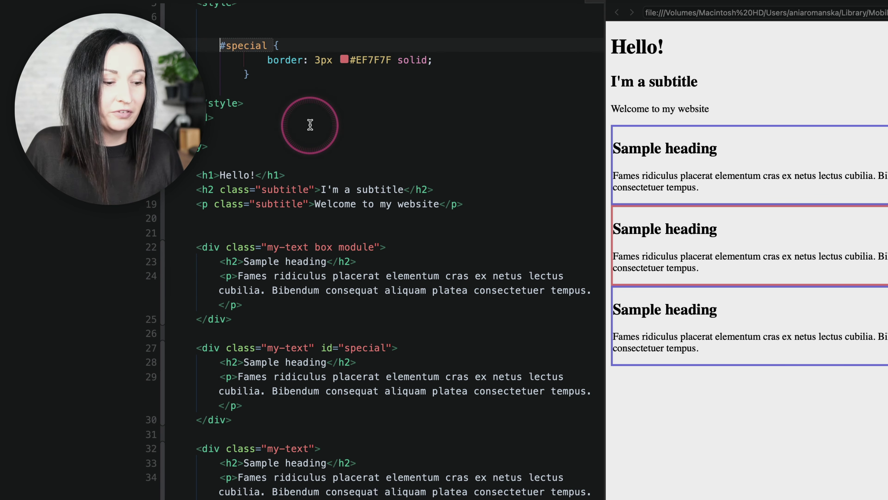
type("div")
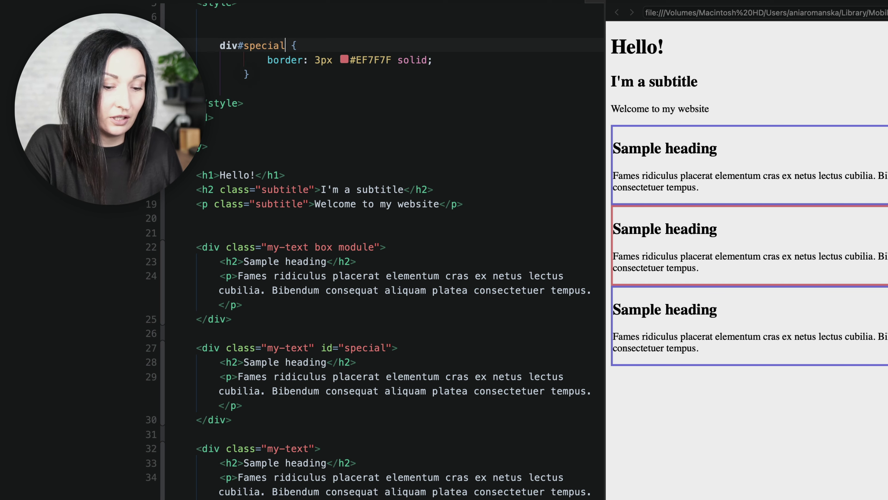
type("my-text")
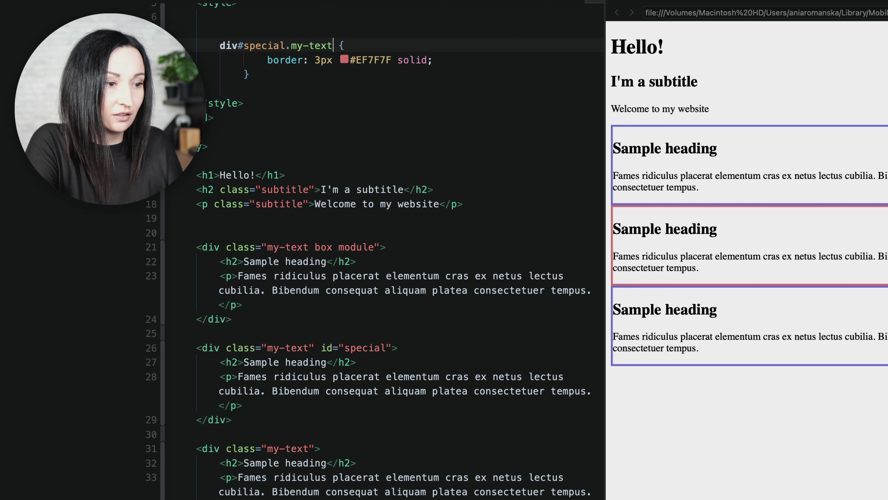
left_click(397, 87)
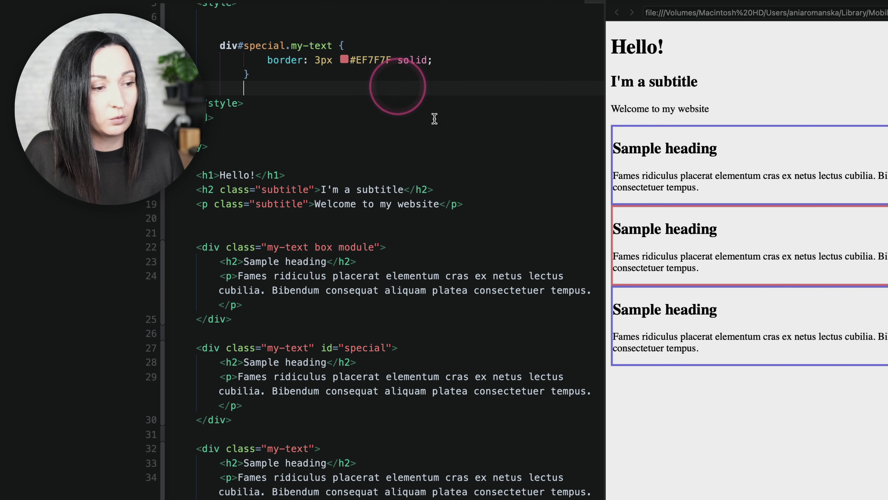
key("super+s")
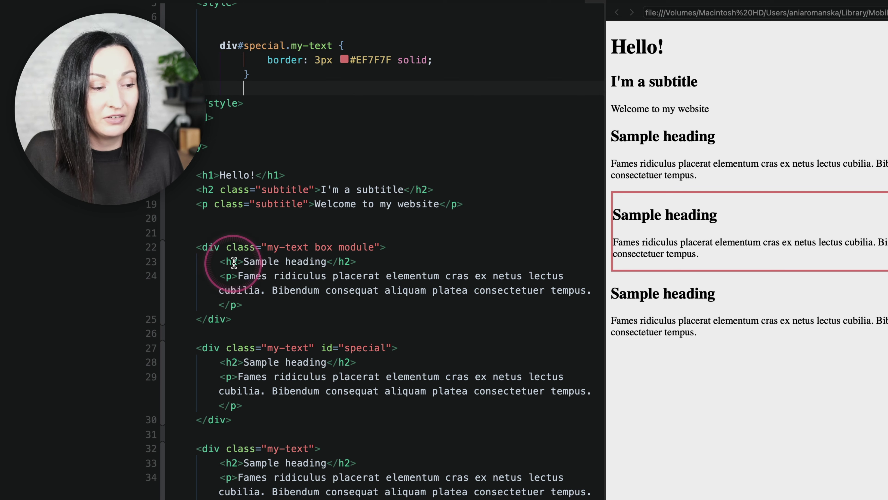
- Replace the border rule's selector with h2, narrow it to .my-text h2, and save the file
left_click_drag(221, 46, 331, 45)
type("h2")
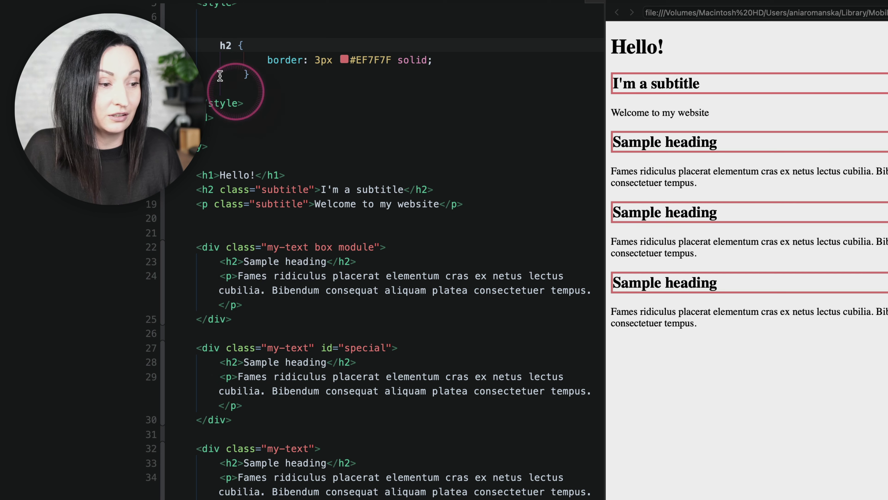
left_click(220, 46)
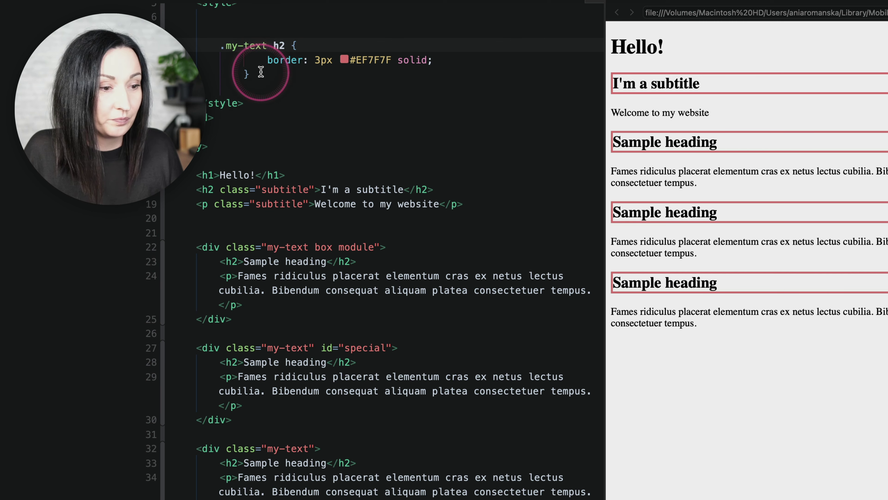
key("super+s")
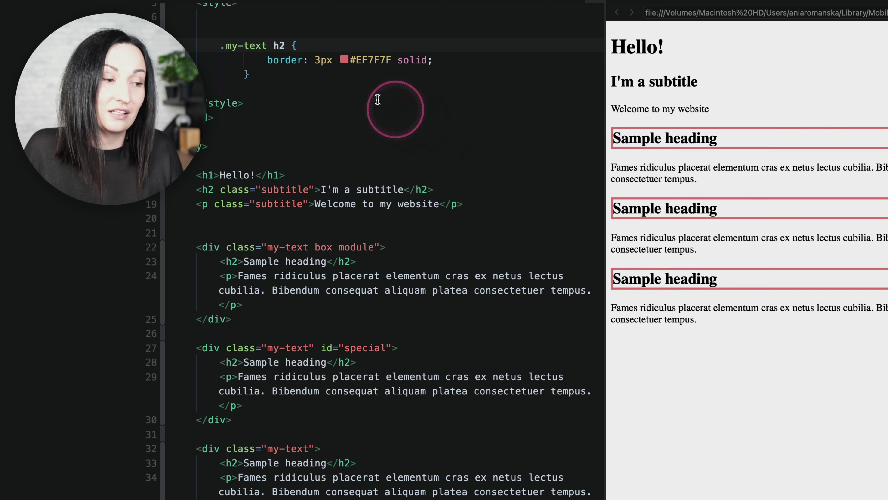
- Change the rule's selector to #special h2 and add h2.subtitle on a new line as a second, comma-separated selector
left_click_drag(221, 46, 258, 45)
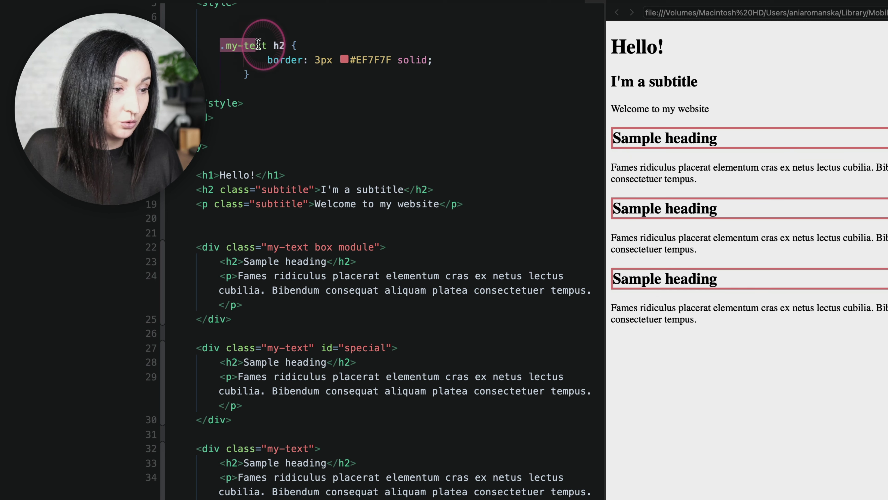
type("#special")
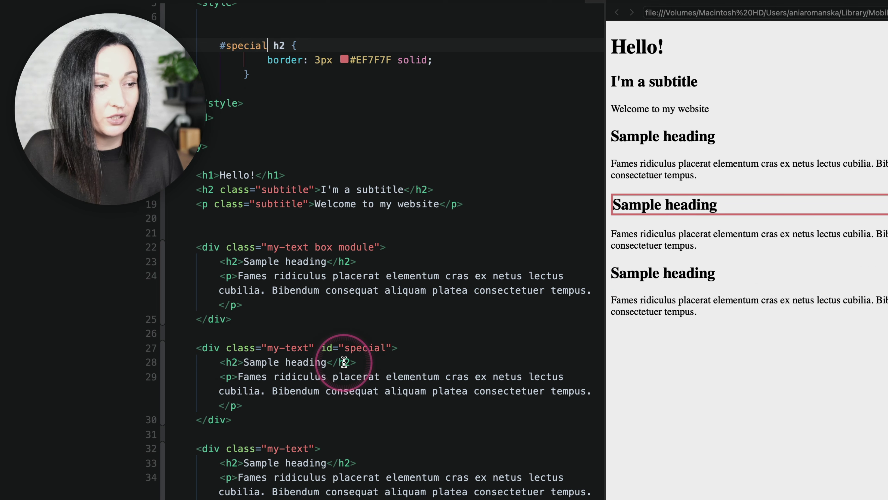
left_click(286, 45)
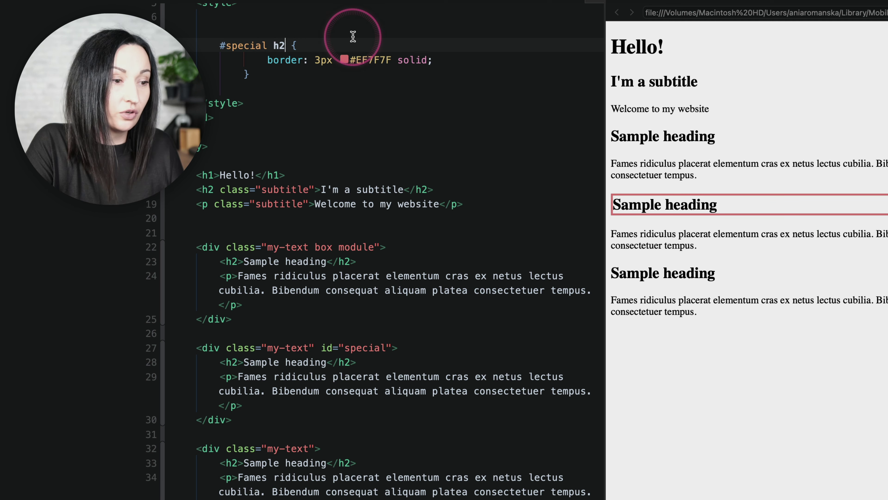
key("Return")
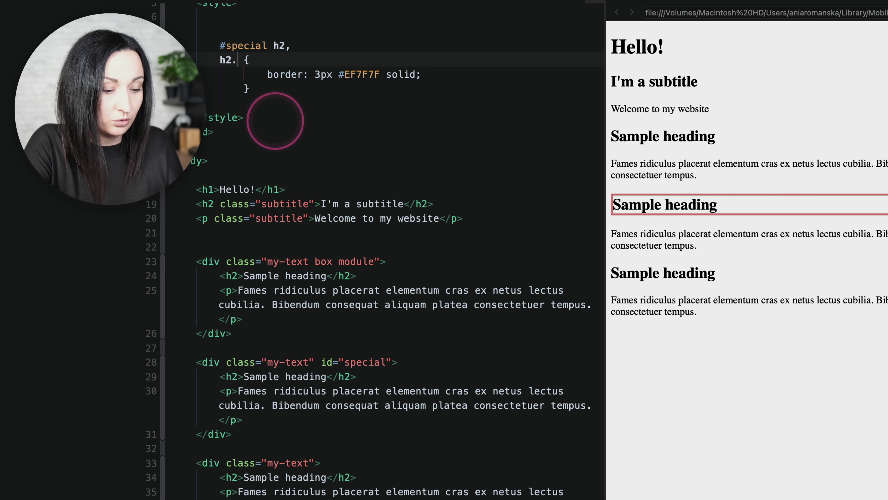
type("bt")
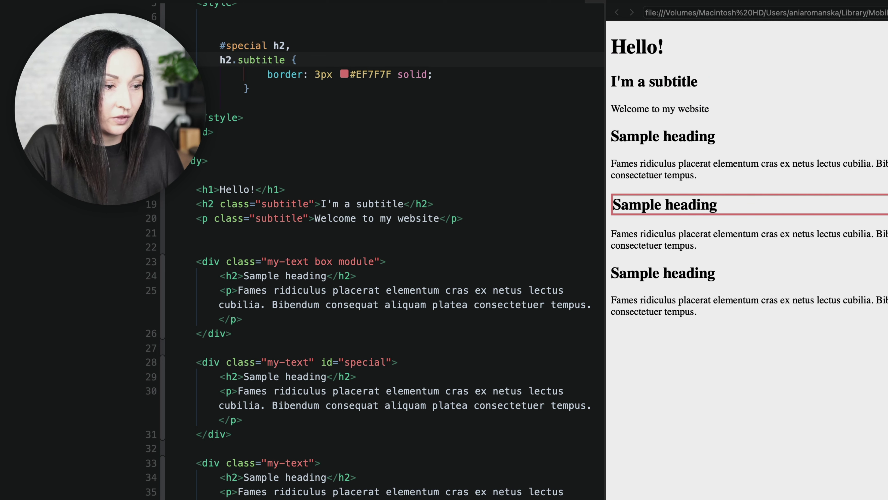
type("itle")
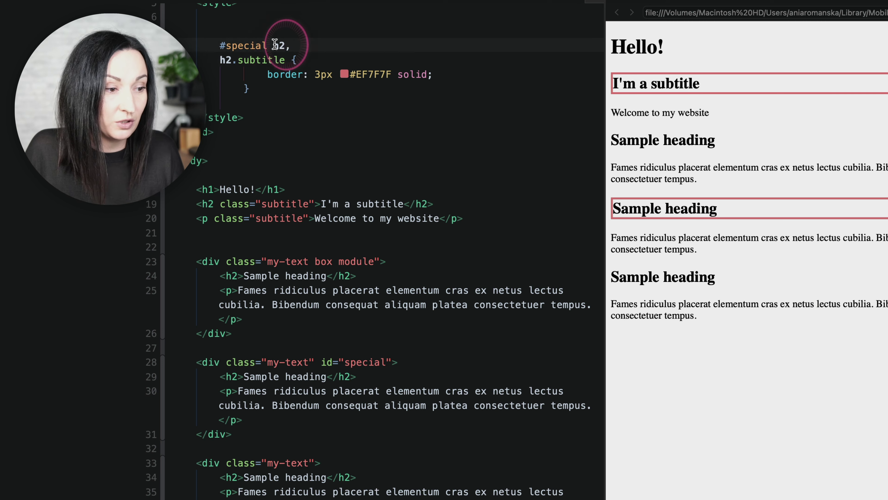
mouse_move(285, 46)
left_mouse_down()
mouse_move(220, 45)
mouse_move(285, 60)
left_mouse_up()
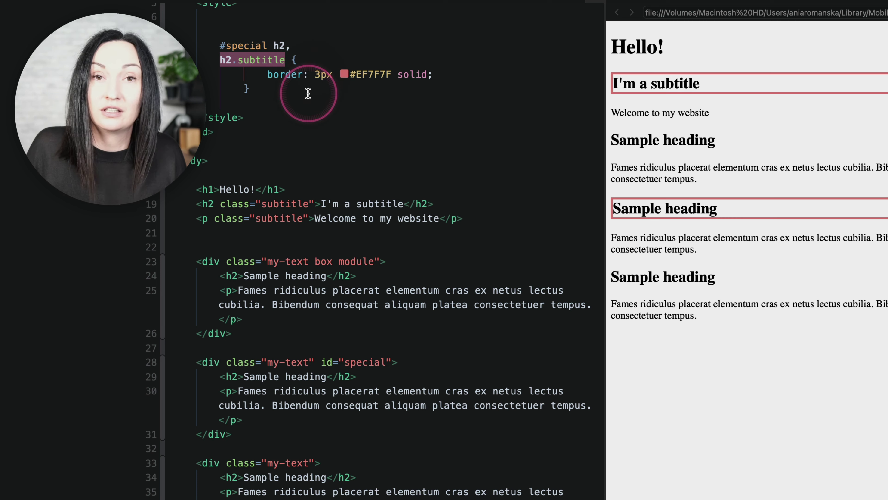
left_click(295, 90)
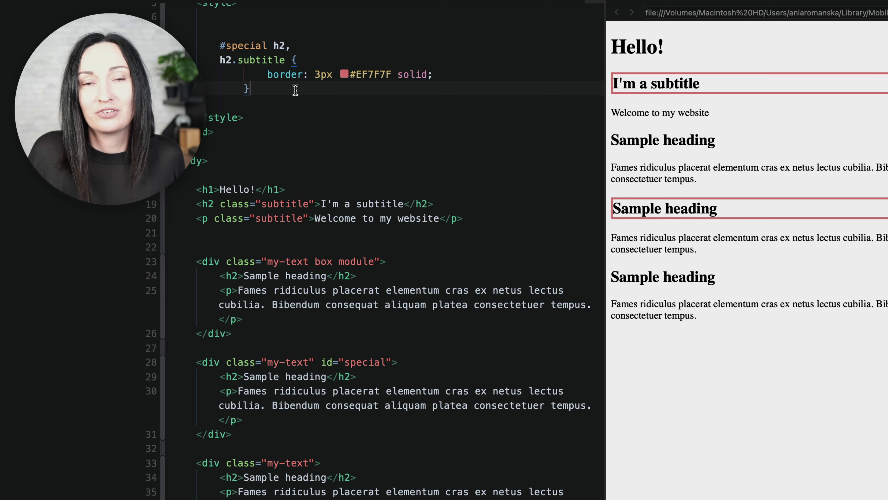
left_click(278, 83)
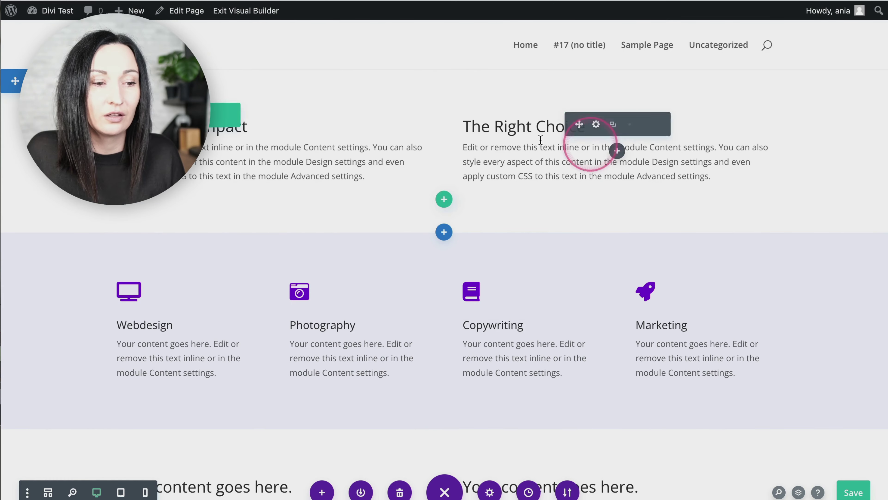
- In the Divi visual builder, give the "The Right Choice" text module a 3px purple left border
left_click(596, 125)
left_click_drag(353, 72, 285, 33)
left_click(254, 80)
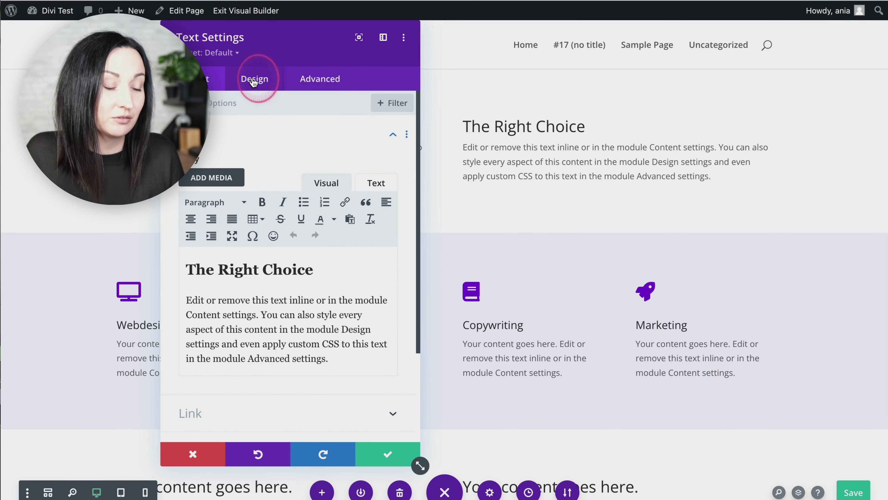
left_click(348, 289)
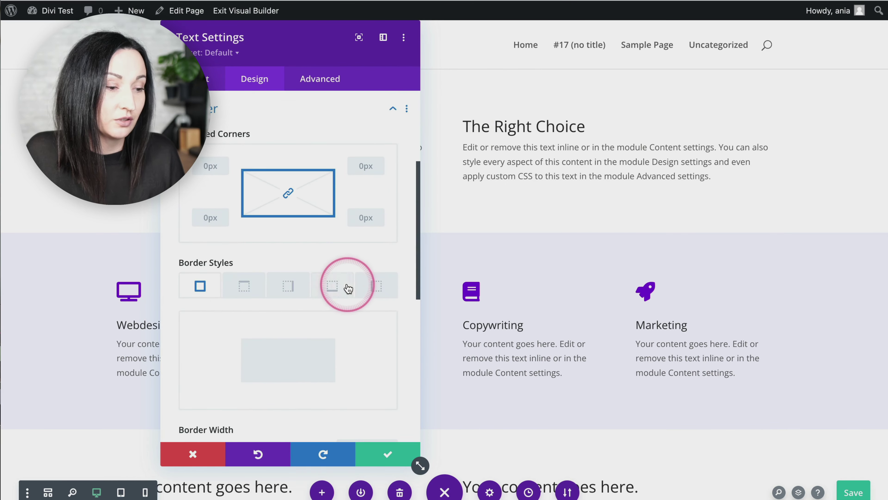
left_click(376, 293)
scroll(351, 320, "down", 5)
left_click(389, 290)
type("3")
left_click(353, 346)
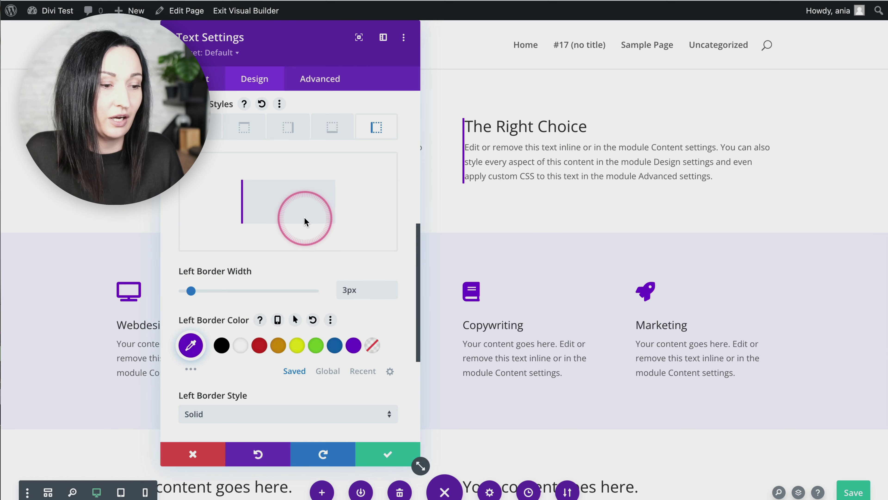
- Set the left padding of the "The Right Choice" text module to 20px
scroll(304, 217, "up", 8)
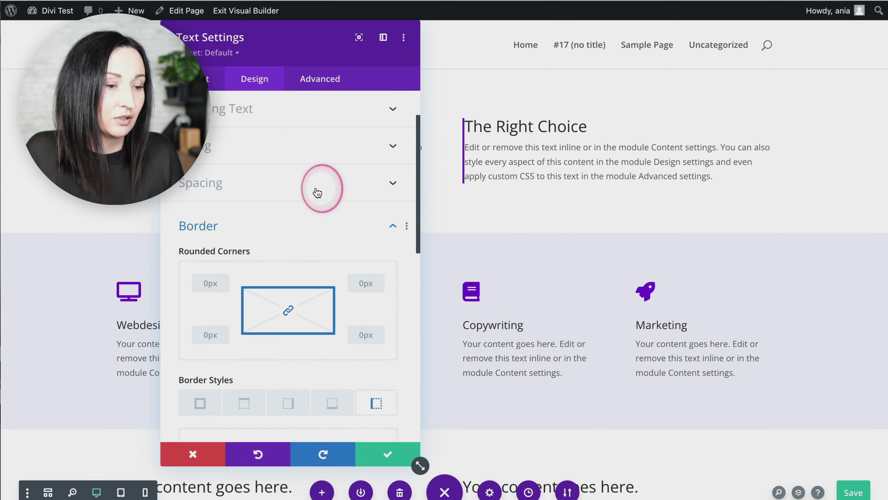
left_click(317, 192)
left_click(315, 212)
type("20")
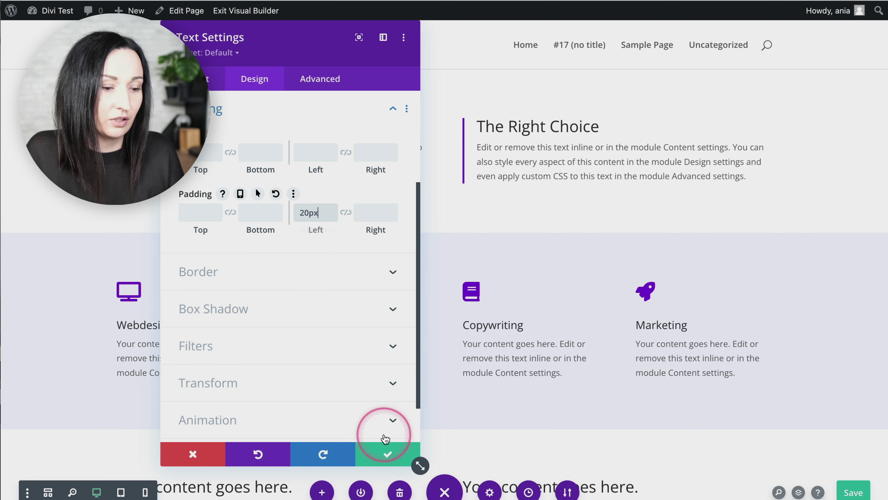
- Save the text module's settings and the page, and reload the live page
left_click(388, 454)
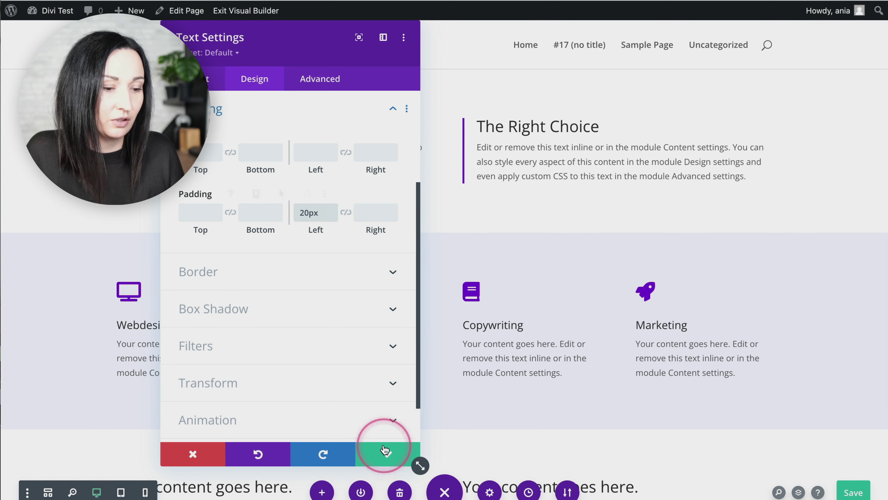
left_click(852, 492)
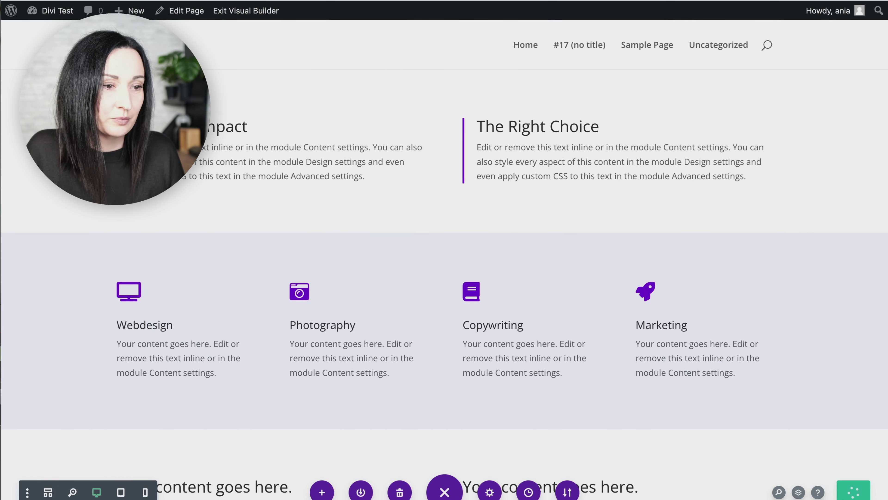
left_click(351, 1)
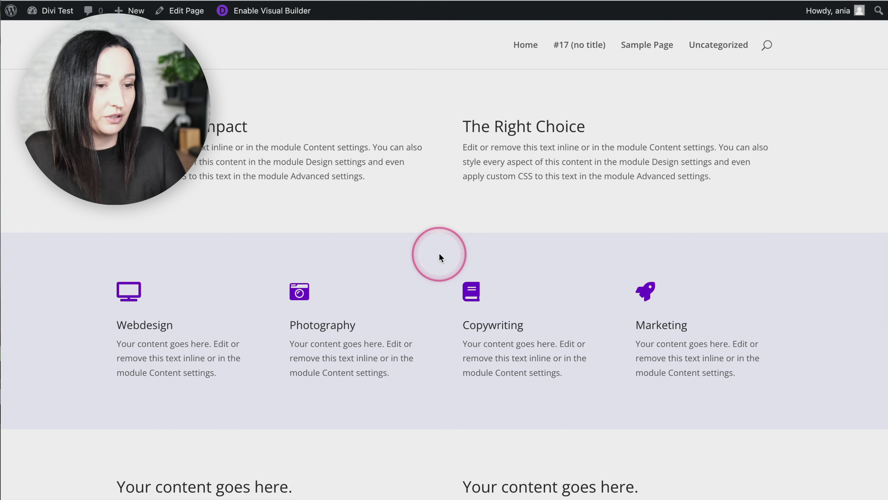
key("super+r")
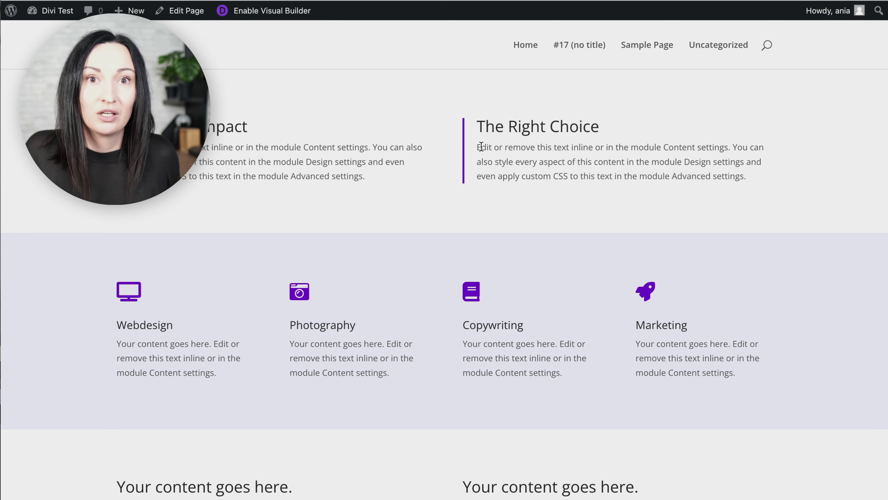
- Inspect the "The Right Choice" text module on the live page and examine its classes and CSS rules
right_click(439, 104)
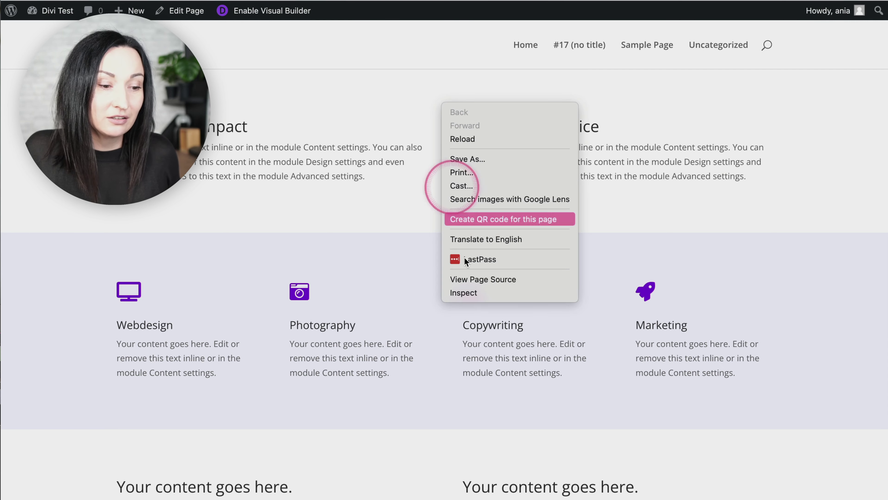
left_click(473, 292)
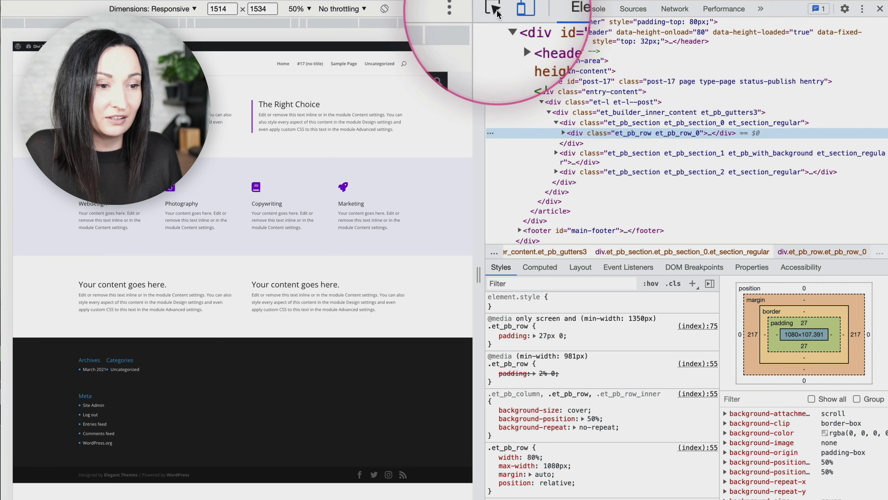
left_click(495, 9)
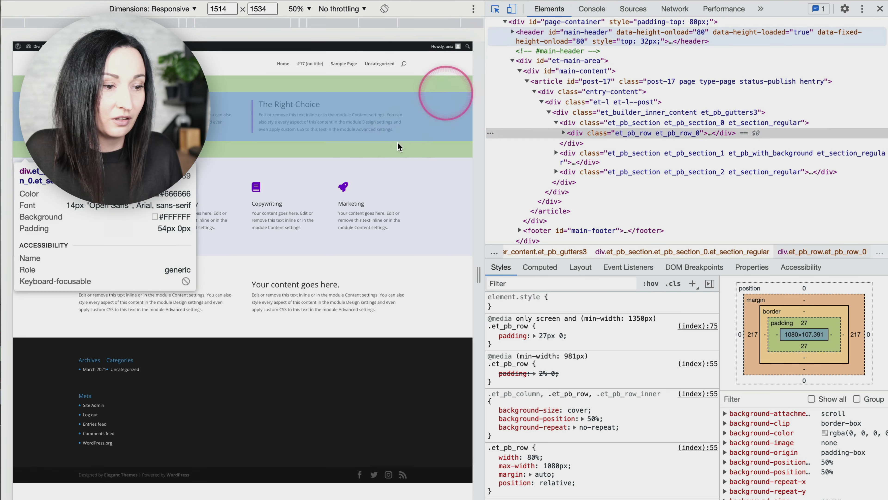
left_click(253, 108)
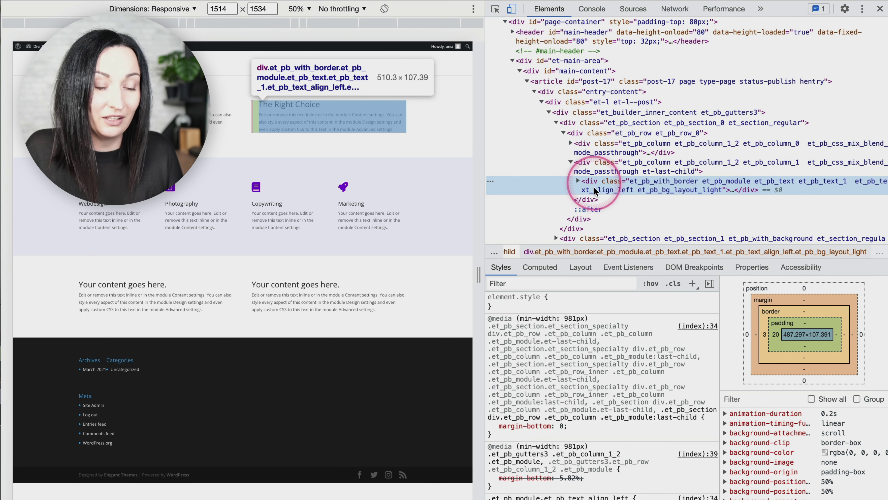
scroll(588, 417, "down", 2)
scroll(588, 417, "up", 2)
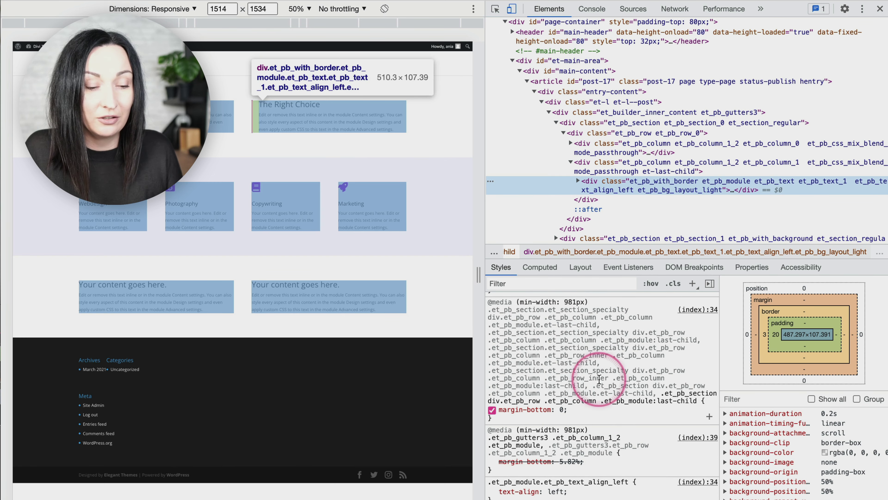
scroll(602, 390, "down", 4)
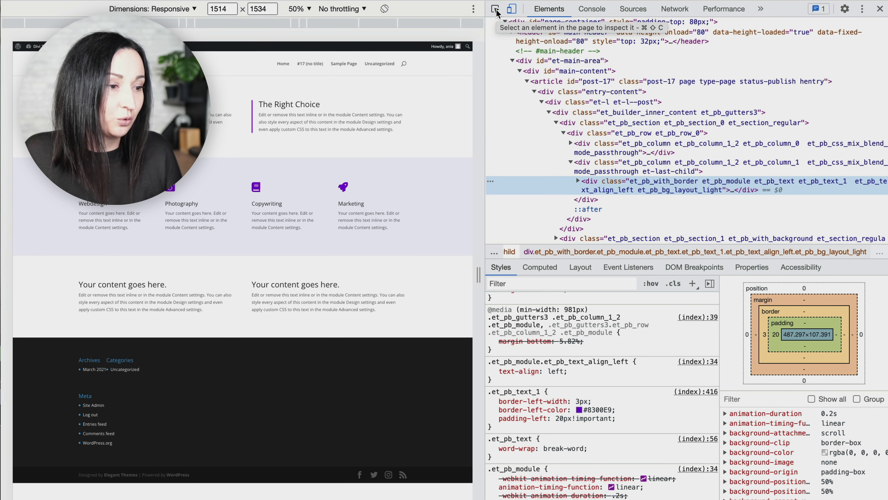
- Inspect the "Making an Impact" heading, its parent text module and the neighbouring column, and examine their classes and styles
left_click(495, 9)
left_click(154, 104)
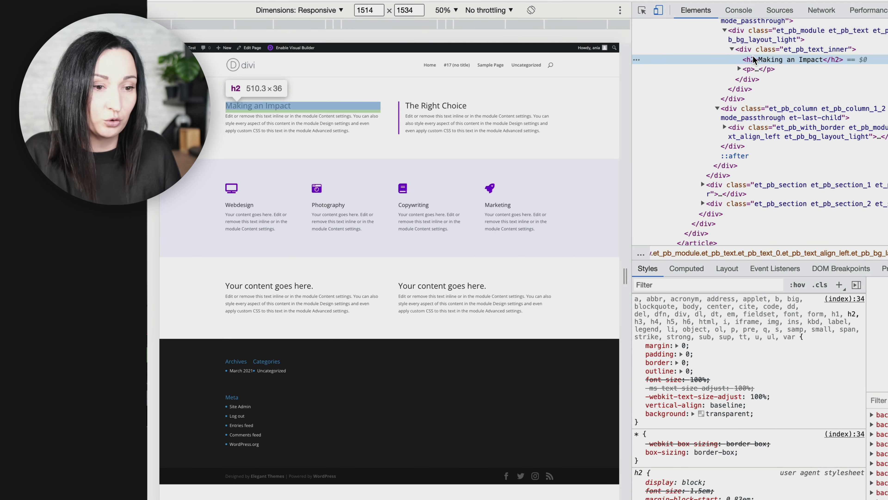
scroll(753, 57, "up", 1)
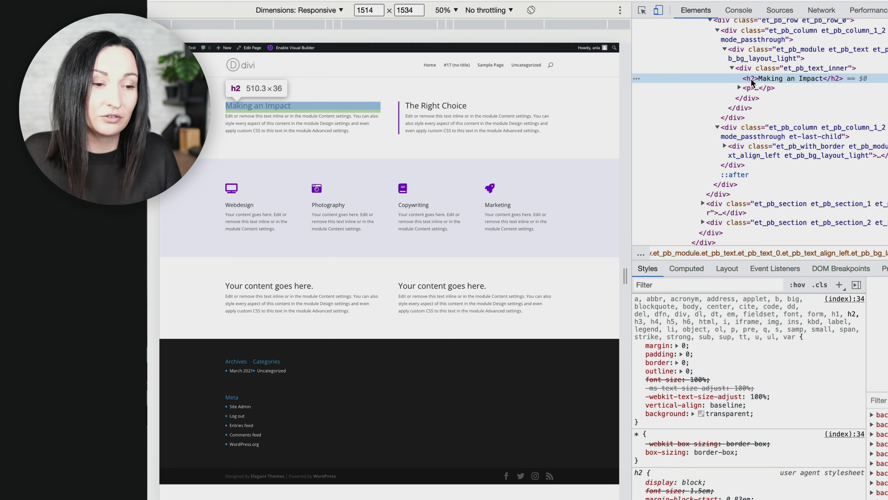
scroll(753, 82, "up", 1)
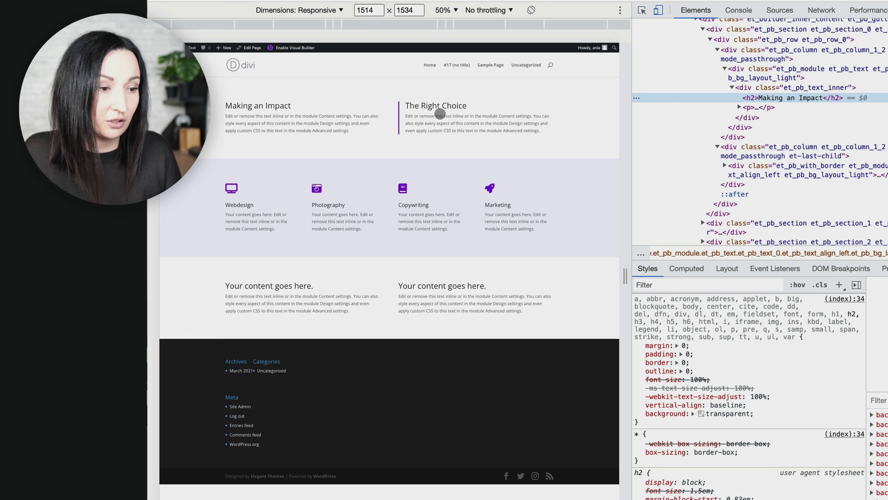
left_click(739, 73)
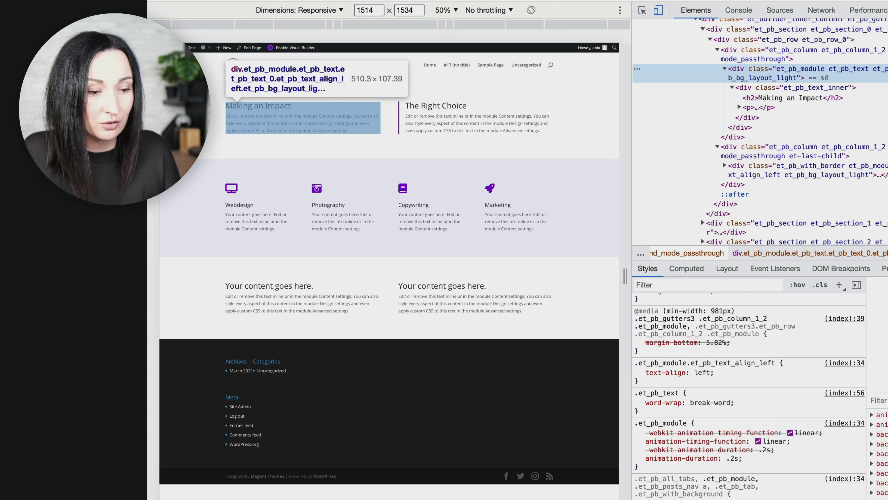
left_click(740, 151)
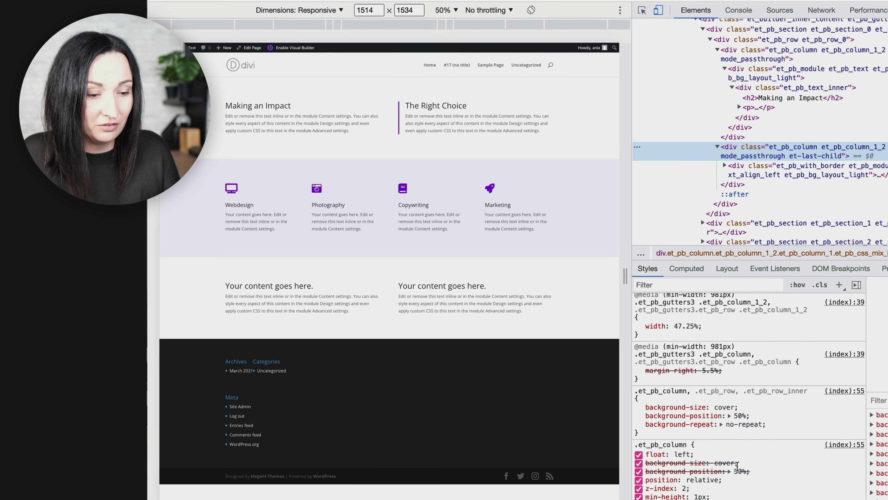
scroll(737, 465, "up", 4)
scroll(737, 465, "down", 3)
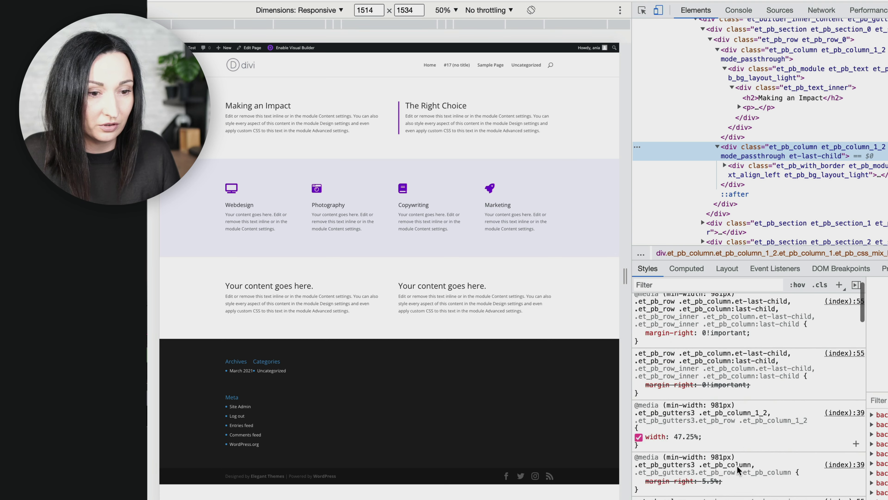
- Inspect the "The Right Choice" module again and select the selector of its left-border rule
left_click(642, 10)
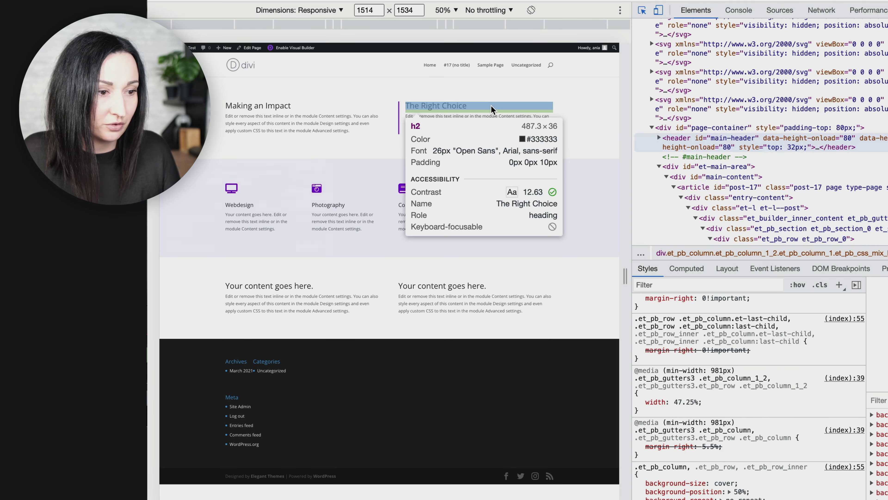
left_click(423, 131)
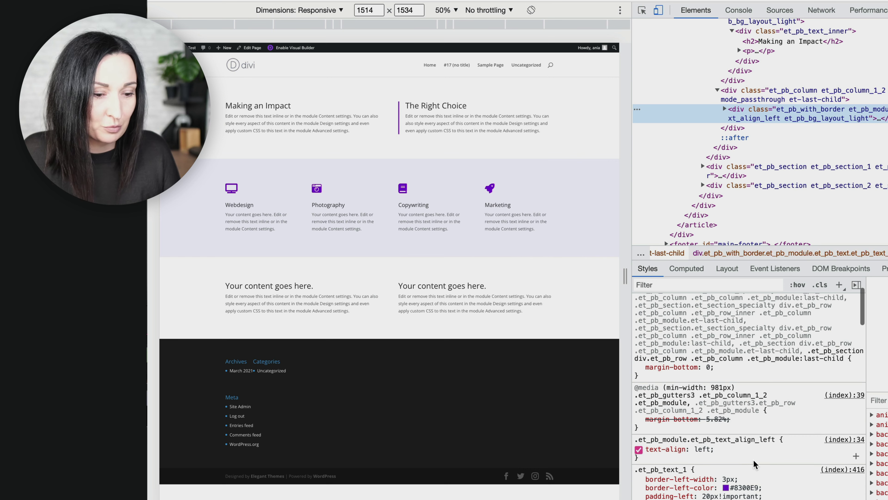
left_click(668, 468)
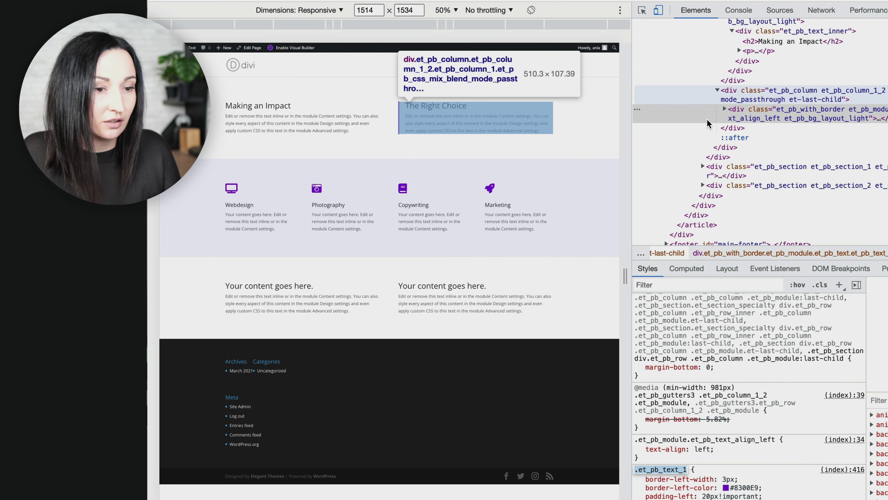
- Add a new style rule for the "Making an Impact" text module with the selector .et_pb_text_0 h2
scroll(745, 109, "up", 3)
left_click(758, 74)
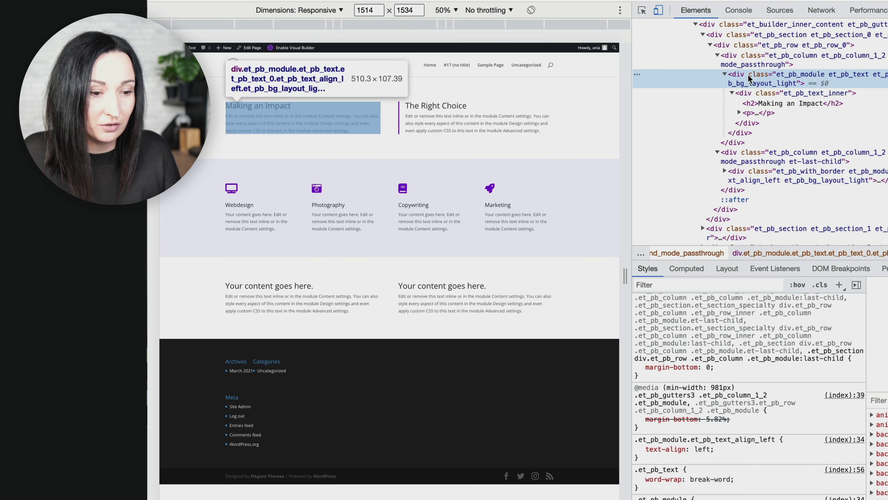
left_click(839, 285)
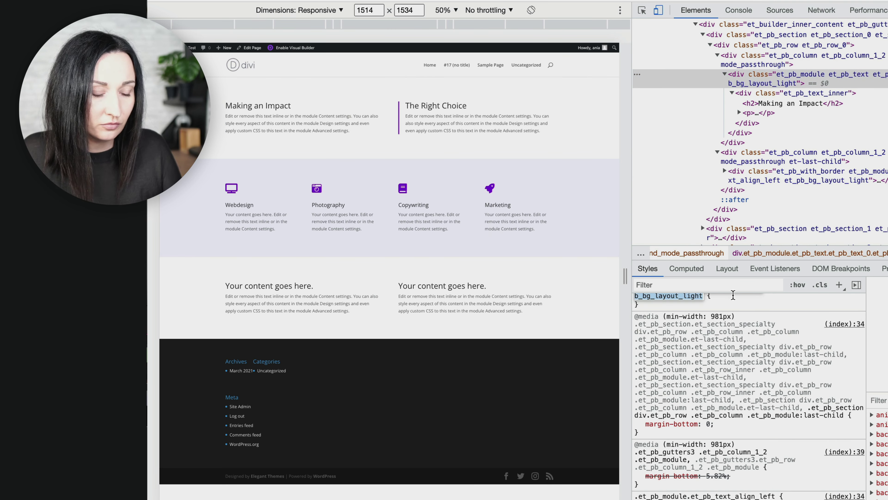
type(".et_pb_text_0 h2")
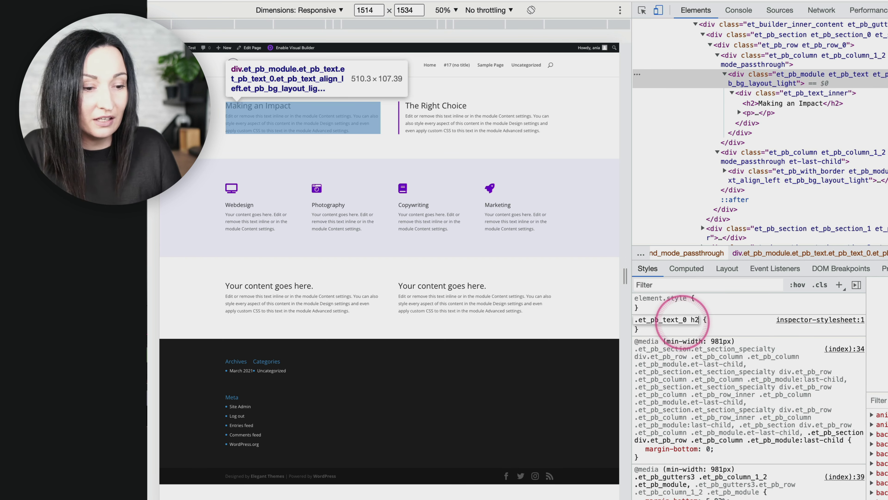
left_click(712, 319)
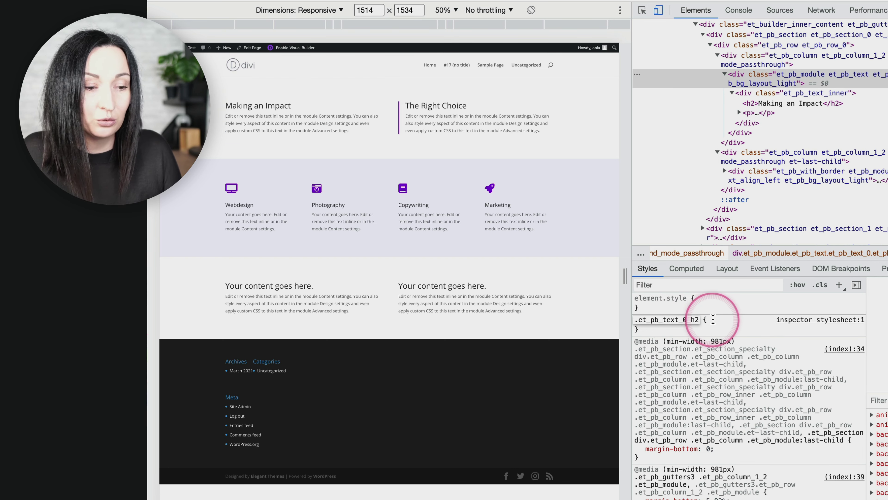
key("Return")
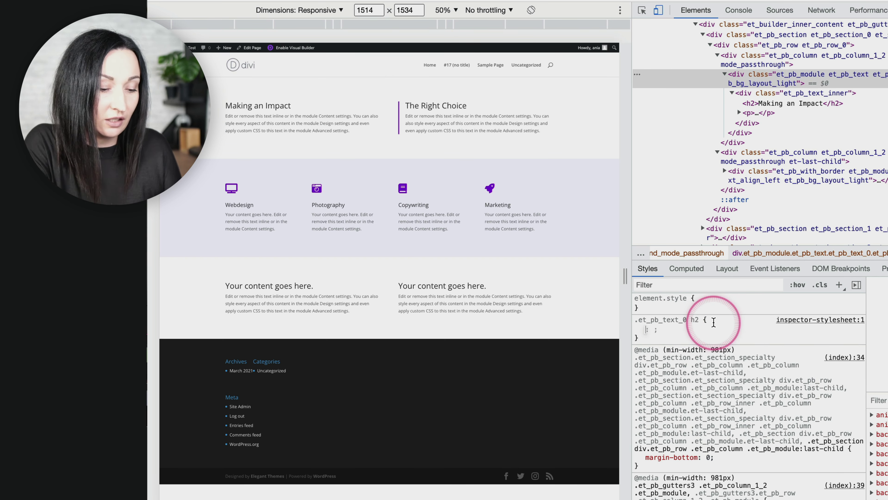
- Add the declaration border-left: 3px solid purple to the .et_pb_text_0 h2 rule
type("border-left")
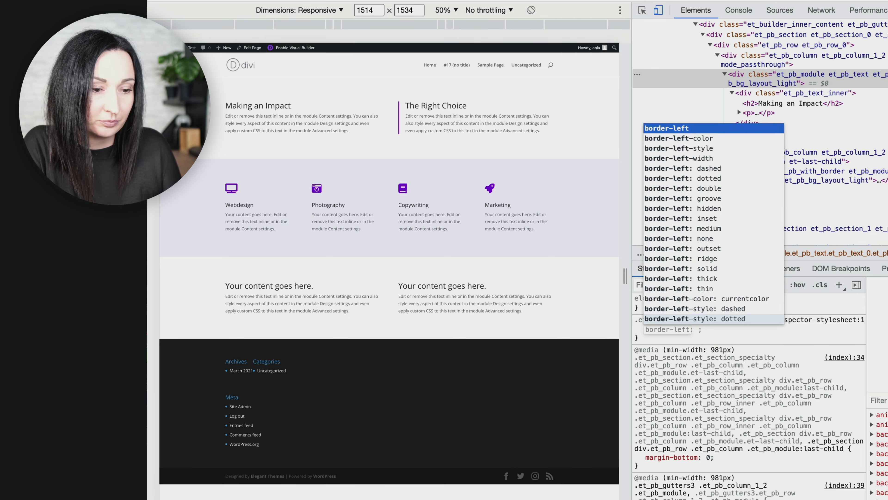
key("Tab")
type("3")
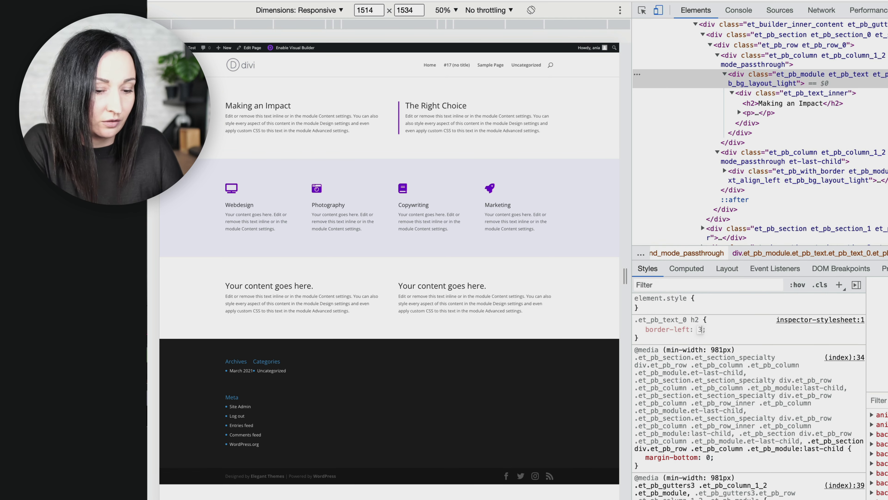
type("px solid ")
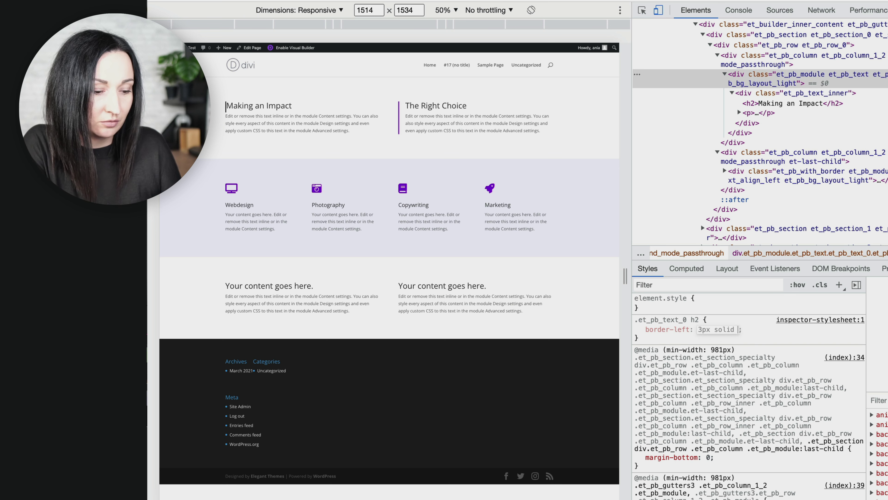
type("purple")
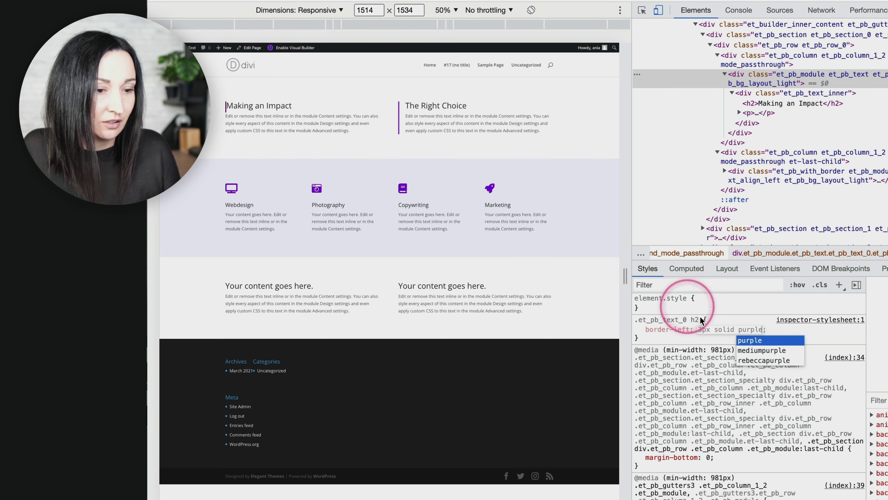
left_click(771, 330)
left_click(783, 330)
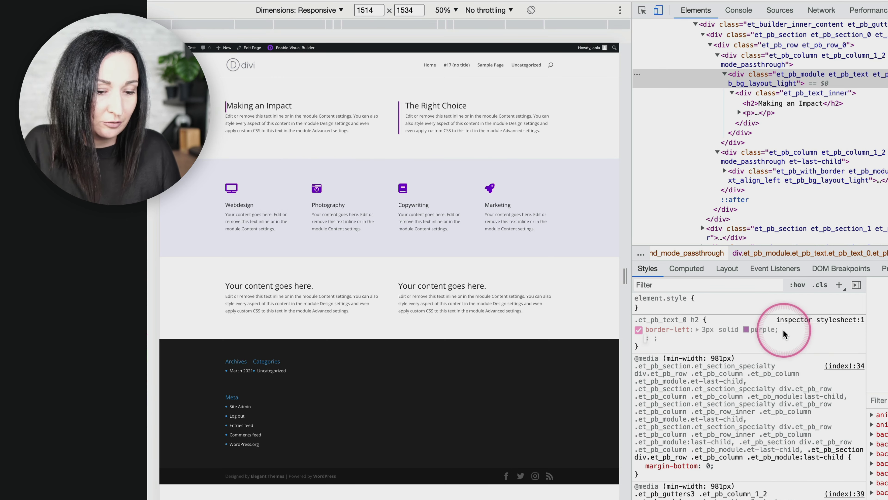
- Add padding-left: 10px to the .et_pb_text_0 h2 rule and select the "Making an Impact" h2 element
type("padding-left")
key("Tab")
type("20")
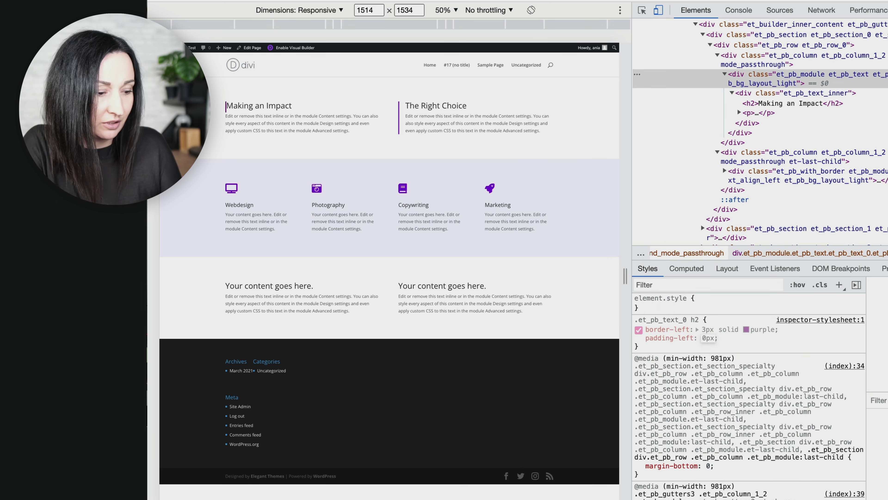
left_click(749, 103)
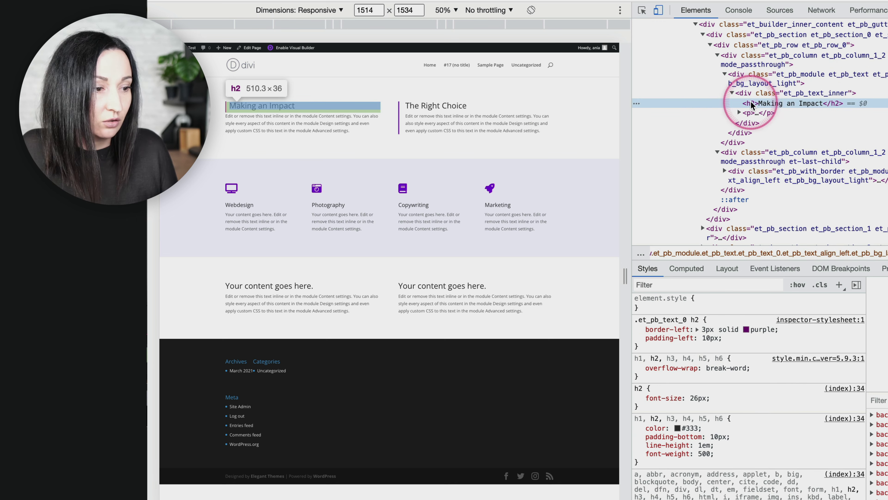
- Add padding-top: 10px to the .et_pb_text_0 h2 rule and open the inspector stylesheet that contains it
left_click(741, 337)
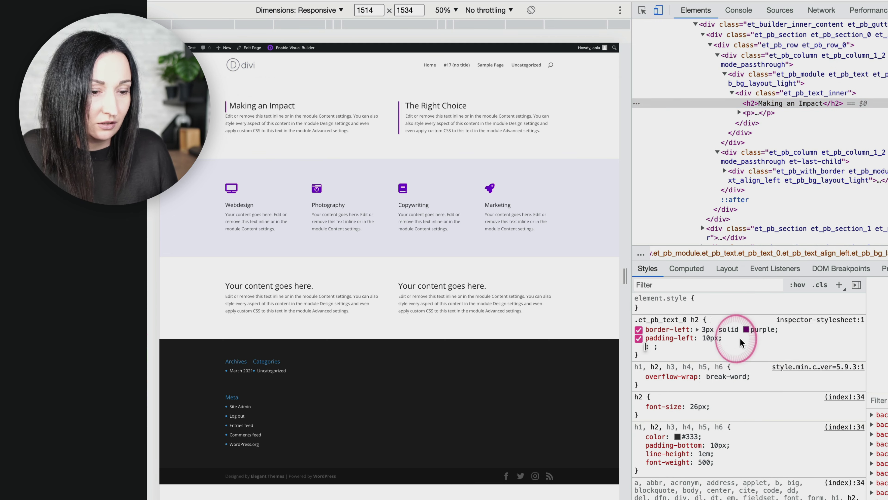
type("paddin")
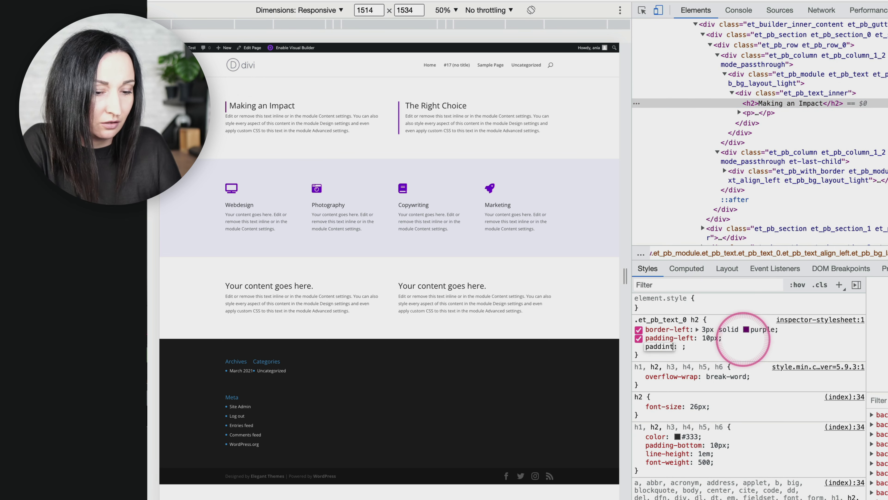
type("g-top")
key("Tab")
type("10px")
left_click(757, 348)
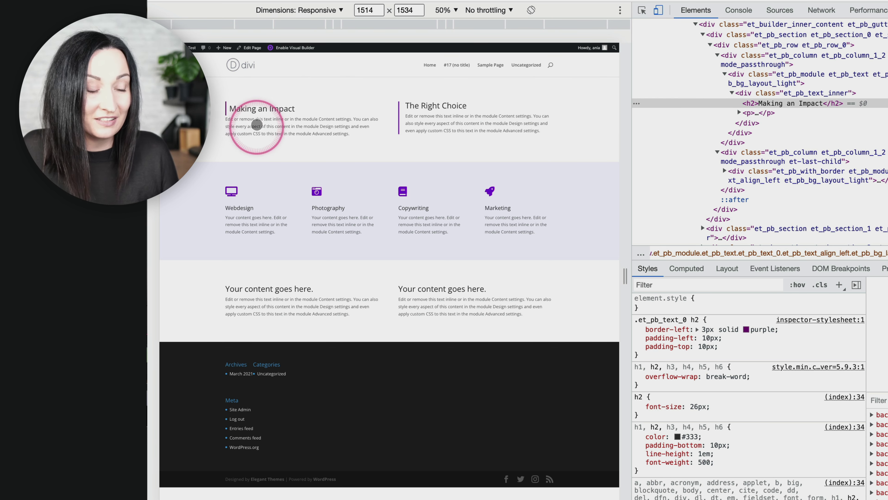
left_click(802, 321)
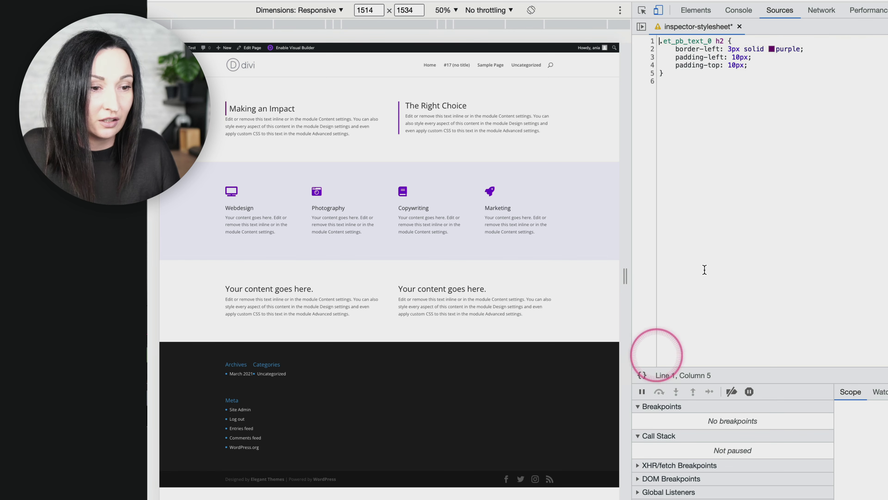
- Copy the .et_pb_text_0 h2 rule from the inspector stylesheet into the page settings' Custom CSS in the Divi Visual Builder
left_click_drag(684, 89, 644, 24)
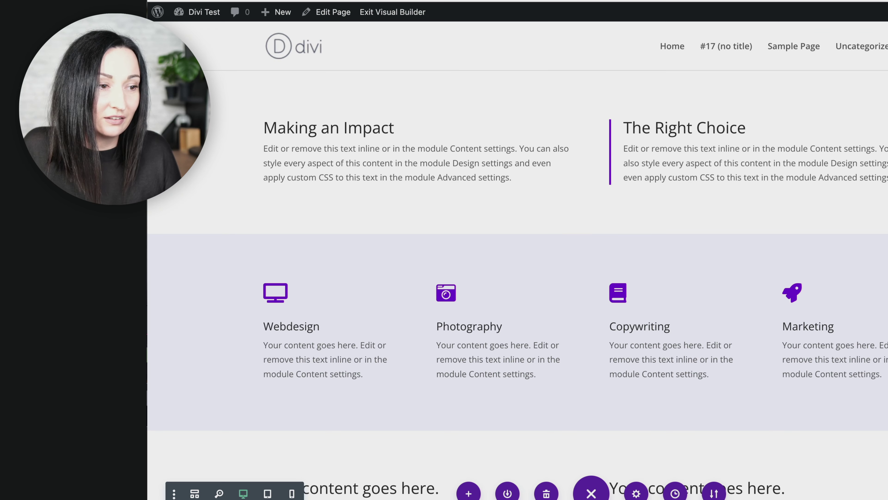
mouse_move(539, 277)
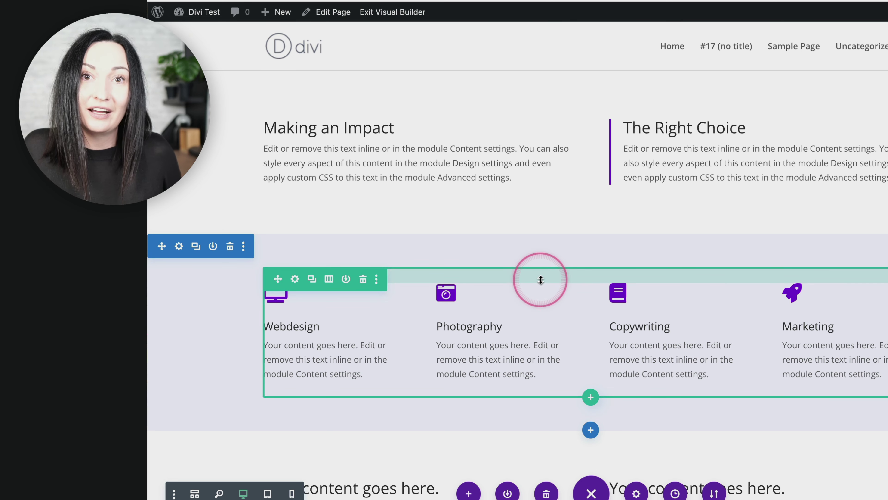
left_click(636, 493)
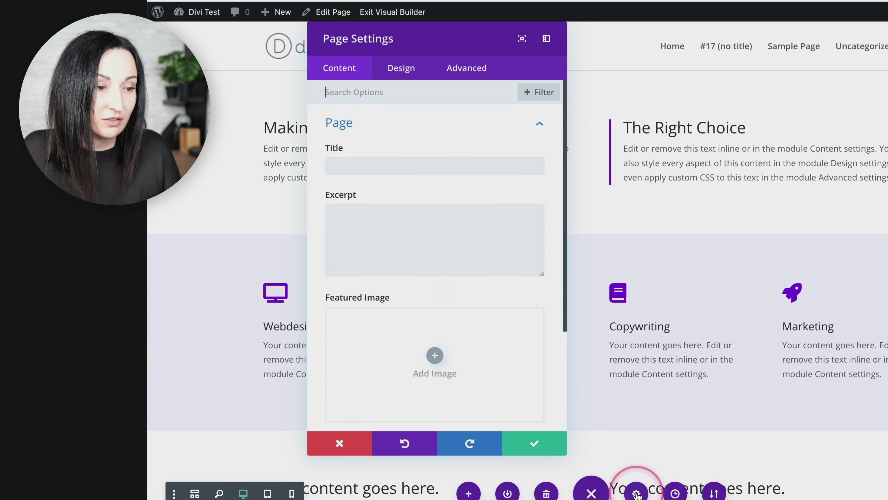
left_click(465, 69)
left_click(405, 126)
left_click(394, 189)
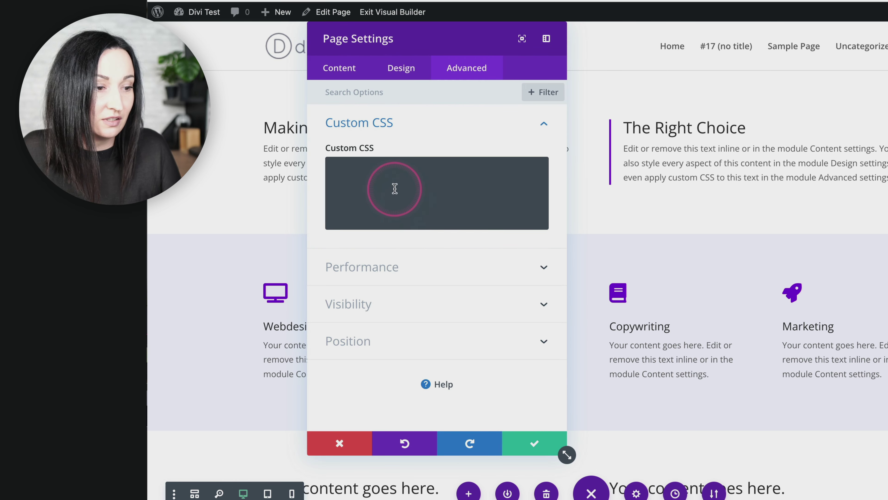
left_click(442, 210)
scroll(443, 210, "up", 1)
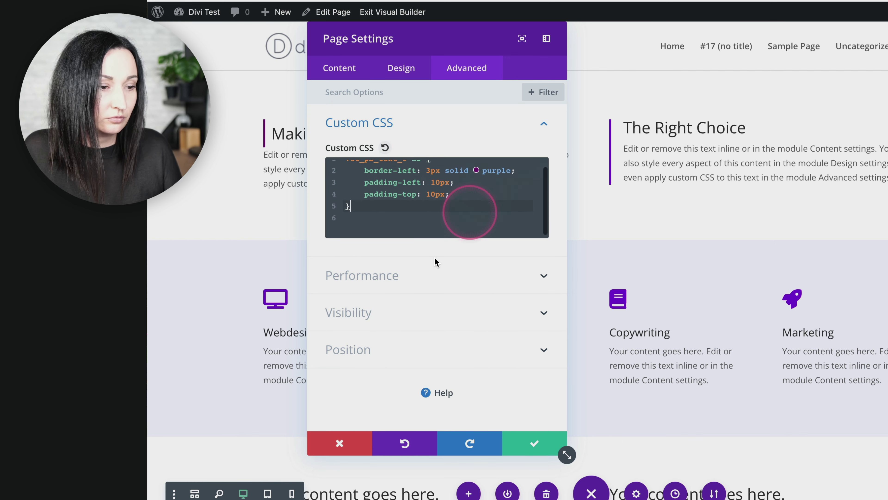
- Move the Page Settings window aside to review the pasted rule against the "Making an Impact" heading, and save the settings
left_click_drag(402, 194, 390, 149)
left_click(399, 229)
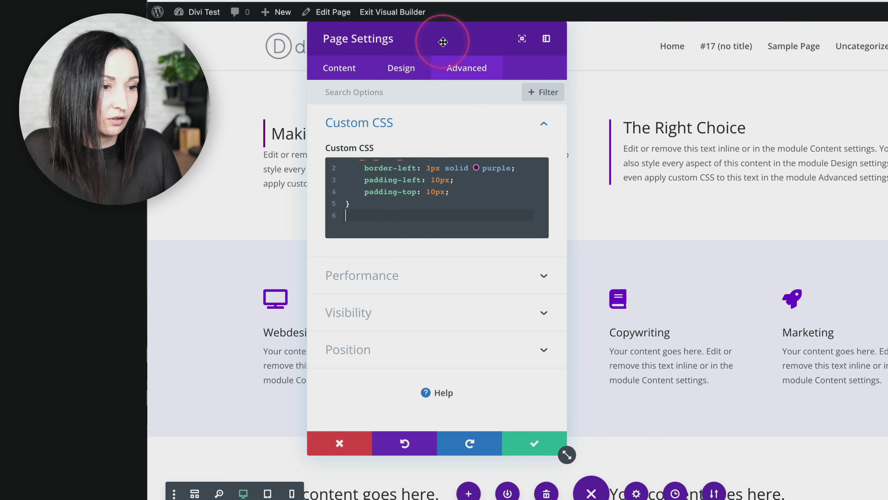
left_click_drag(390, 39, 623, 76)
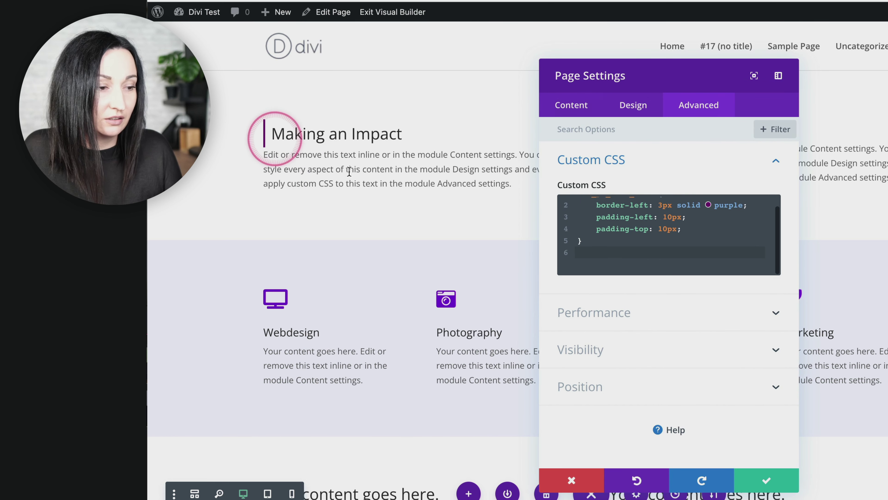
left_click_drag(596, 240, 577, 182)
left_click(619, 252)
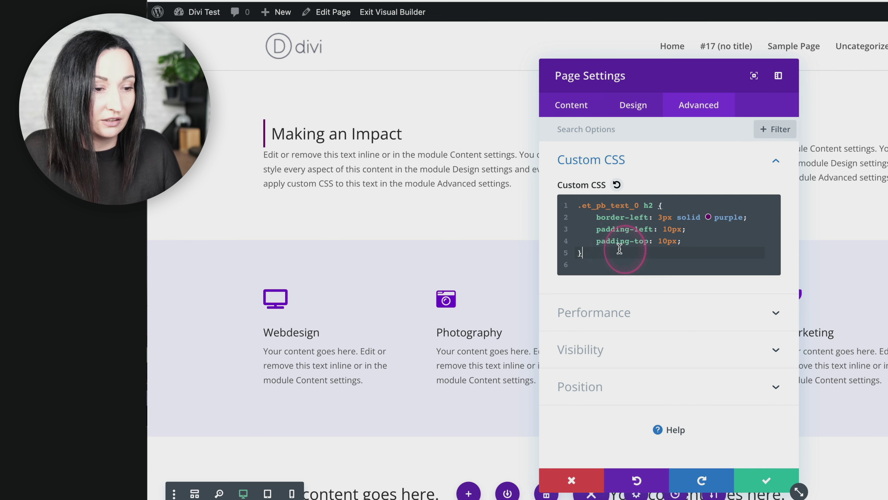
left_click(763, 480)
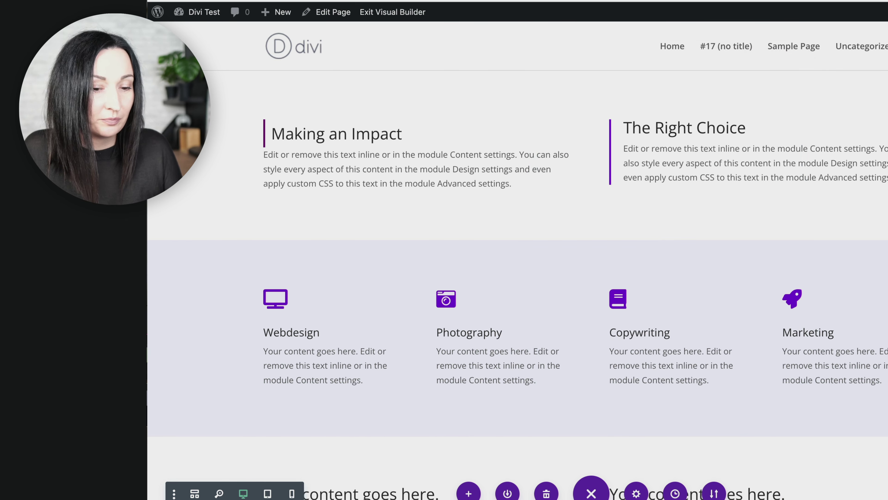
- Move the section with the two "Your content goes here." modules above the "Making an Impact" section
mouse_move(263, 139)
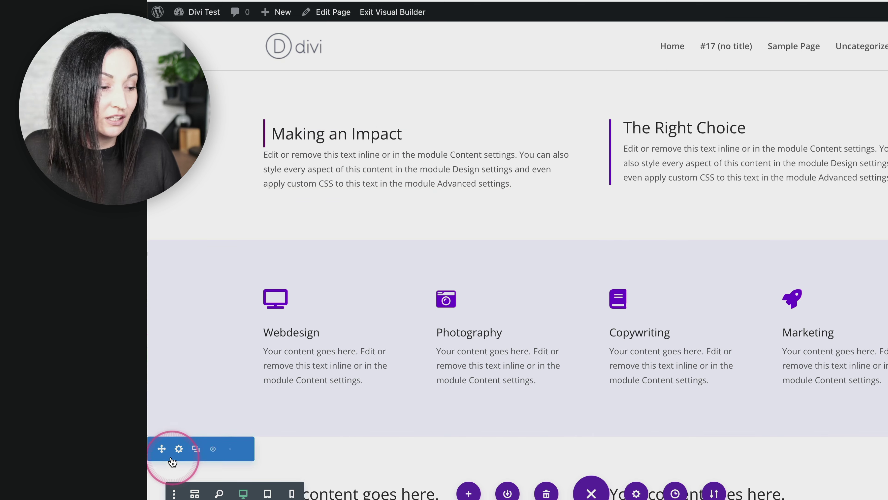
left_click_drag(163, 449, 225, 87)
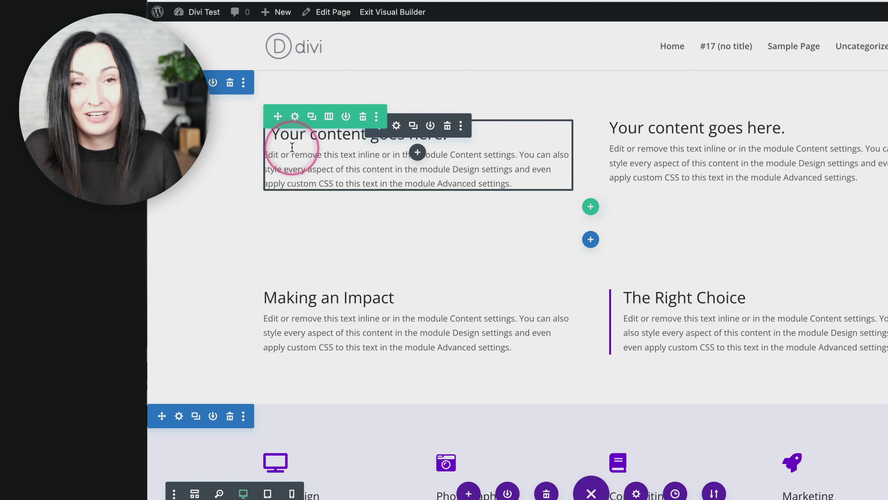
left_click_drag(293, 147, 196, 198)
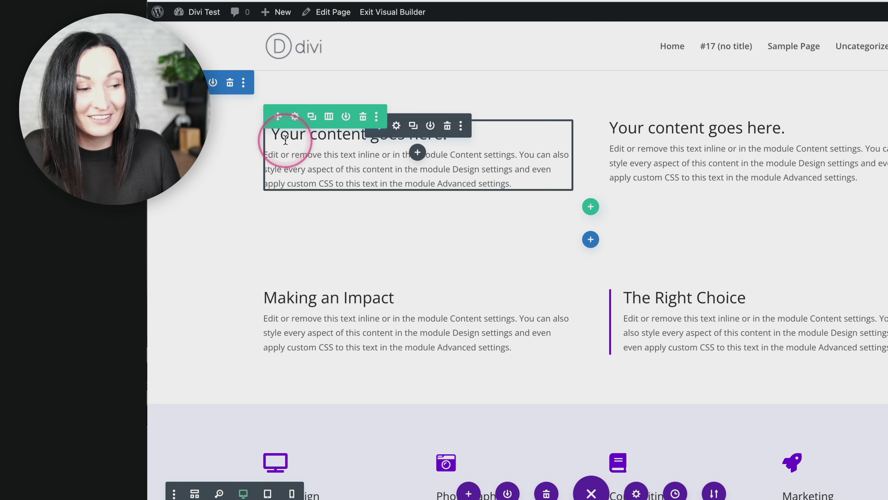
- Assign the CSS class my-border to the "Making an Impact" text module and save its settings
left_click(636, 493)
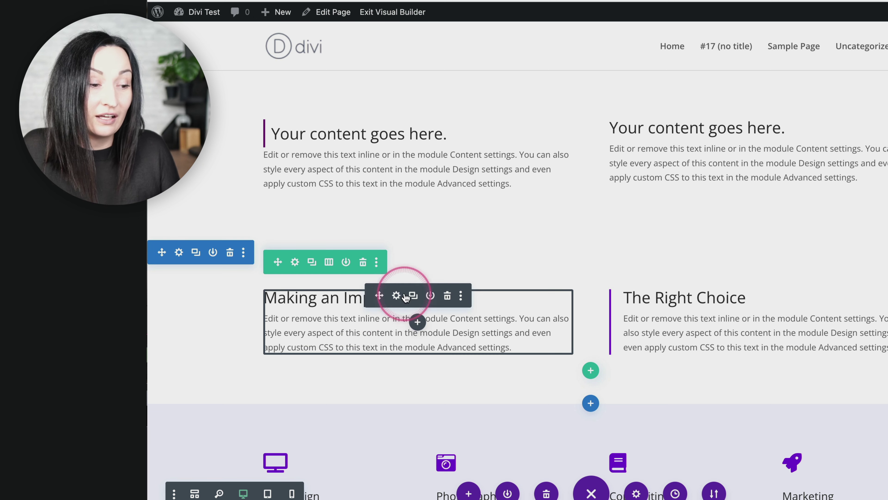
left_click(398, 294)
left_click(690, 113)
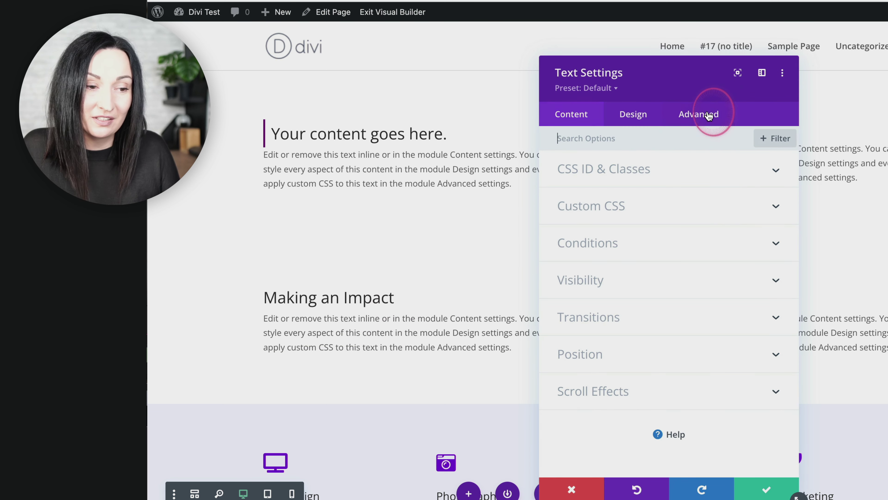
left_click(648, 169)
left_click(586, 257)
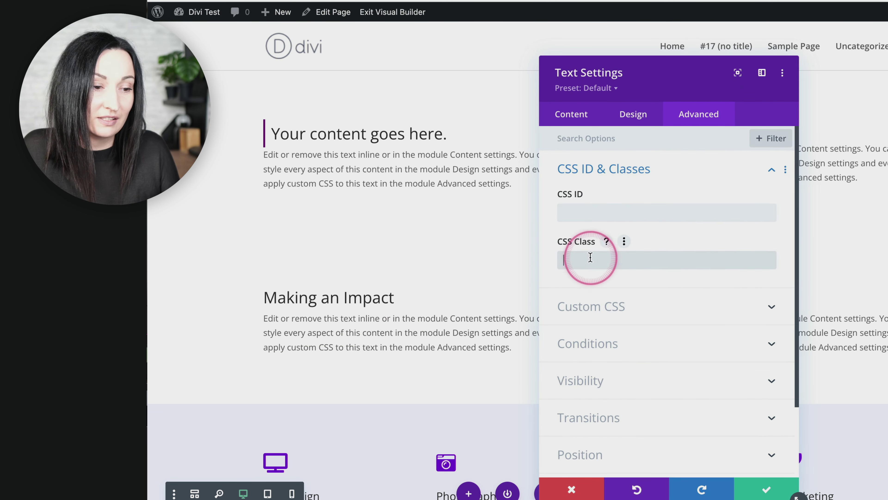
type("my-border")
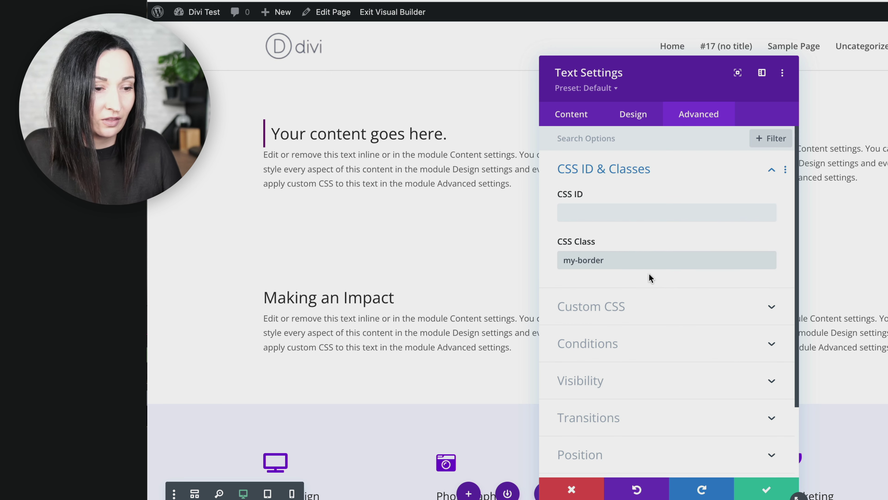
left_click(765, 488)
- Change the rule's selector in the page's Custom CSS to .my-border h2 and save the page settings
left_click(636, 493)
left_click(698, 102)
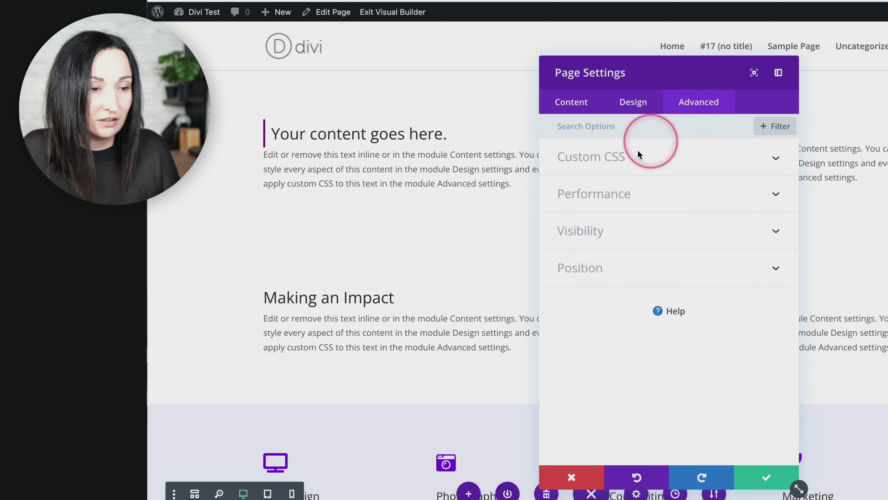
left_click(638, 155)
left_click(636, 202)
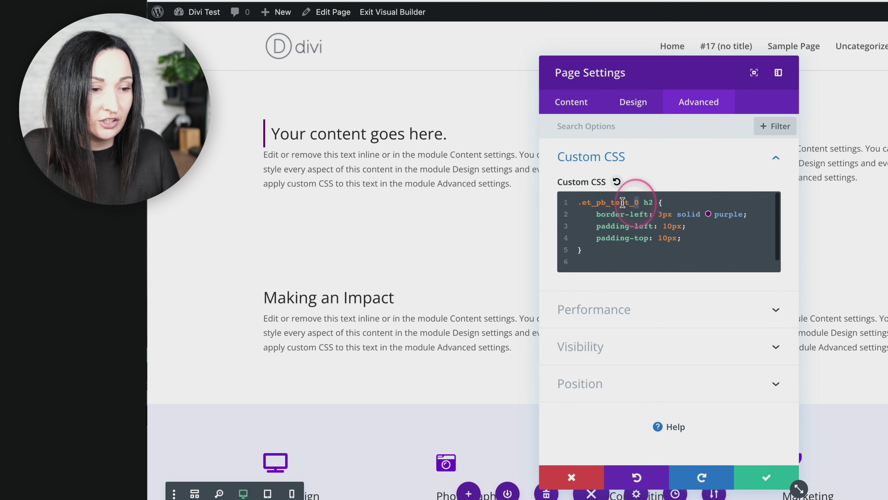
left_click_drag(622, 202, 580, 203)
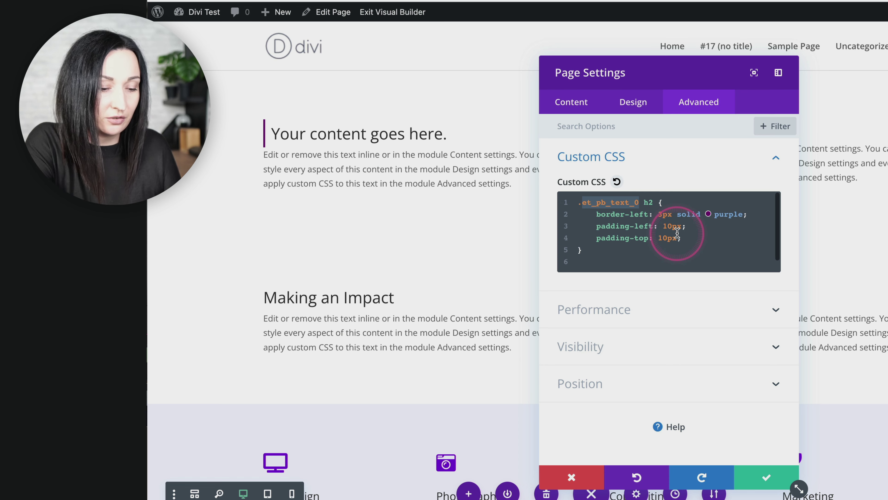
type("my-border")
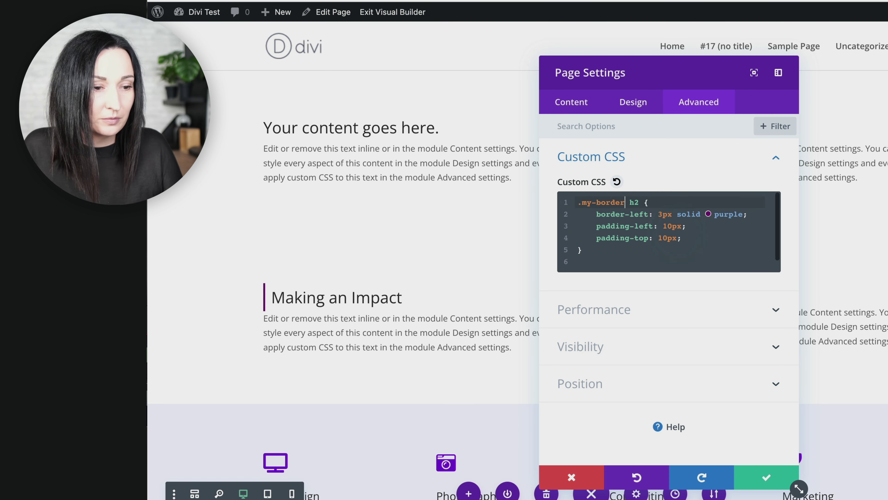
left_click(762, 477)
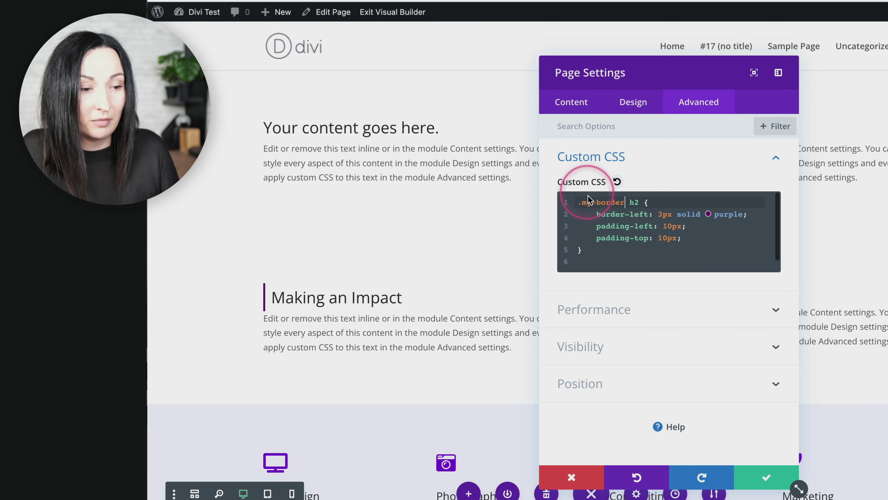
left_click(768, 478)
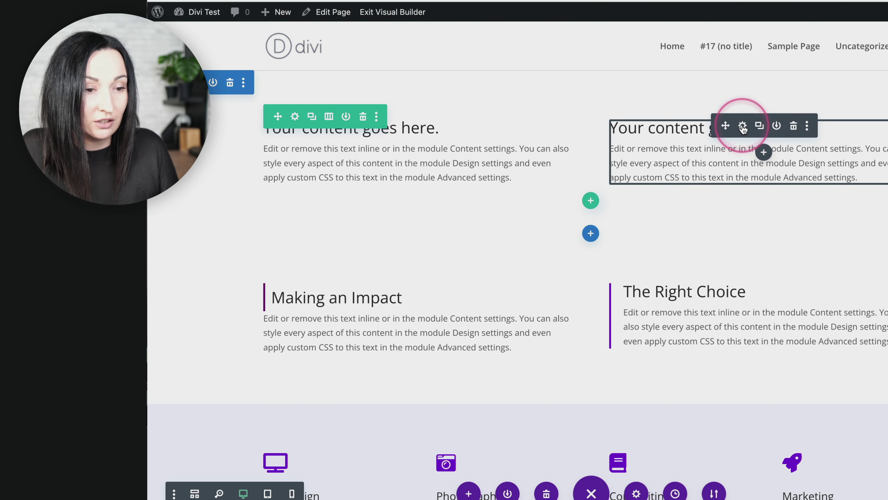
- Assign the CSS class my-border to the right-hand "Your content goes here." text module and save its settings
left_click(743, 126)
left_click(698, 114)
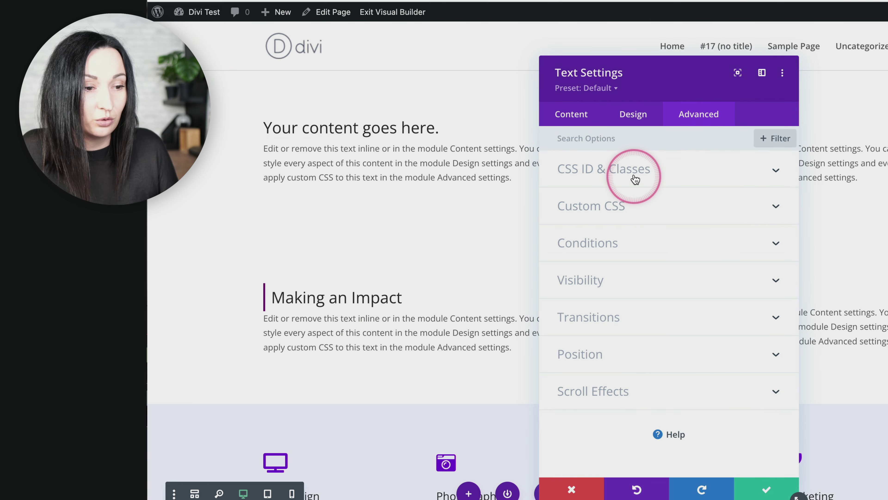
left_click_drag(657, 74, 441, 53)
left_click(439, 157)
left_click(422, 240)
type("my-border")
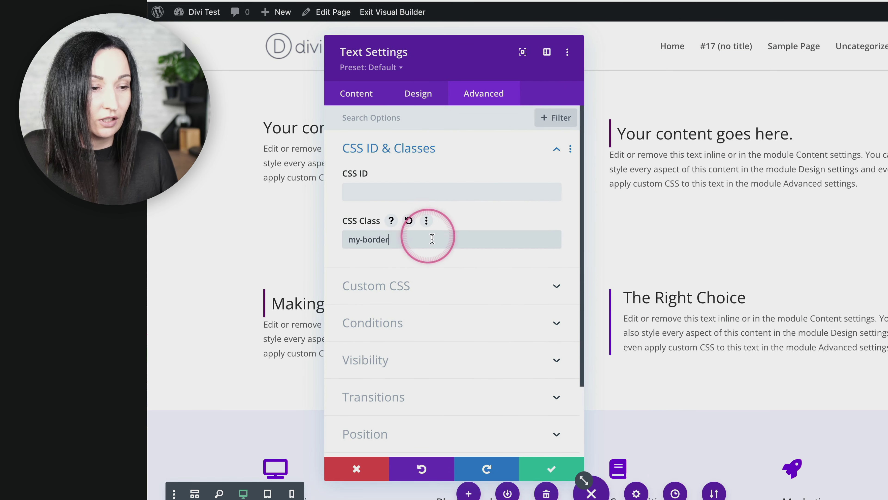
left_click(548, 467)
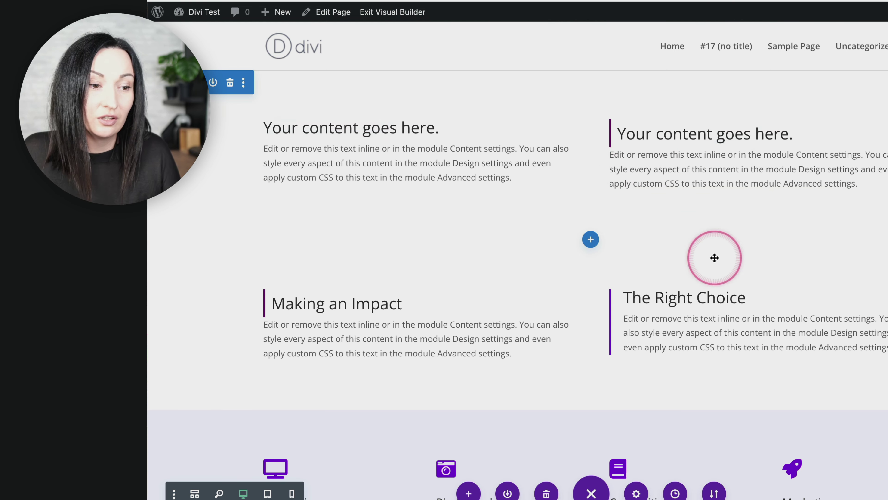
- Copy the .my-border h2 rule from the page's Custom CSS and delete it there
left_click(636, 493)
left_click(494, 79)
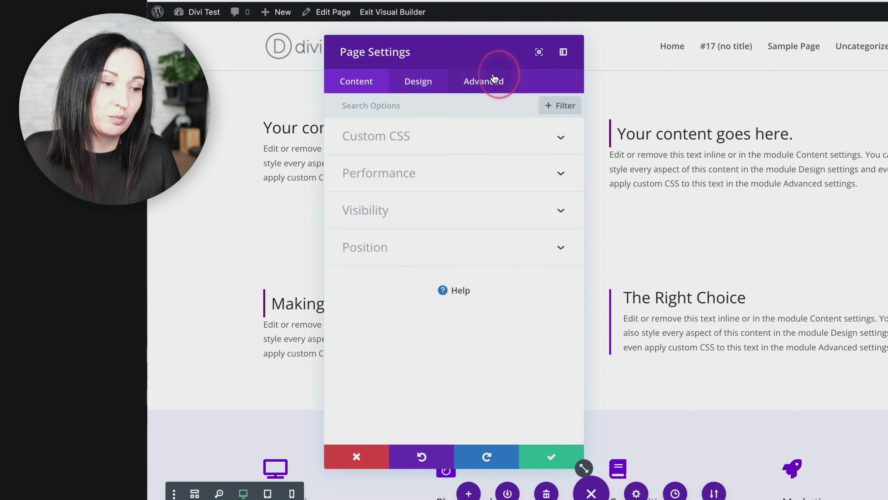
left_click(418, 151)
left_click_drag(410, 238, 331, 163)
key("ctrl+c")
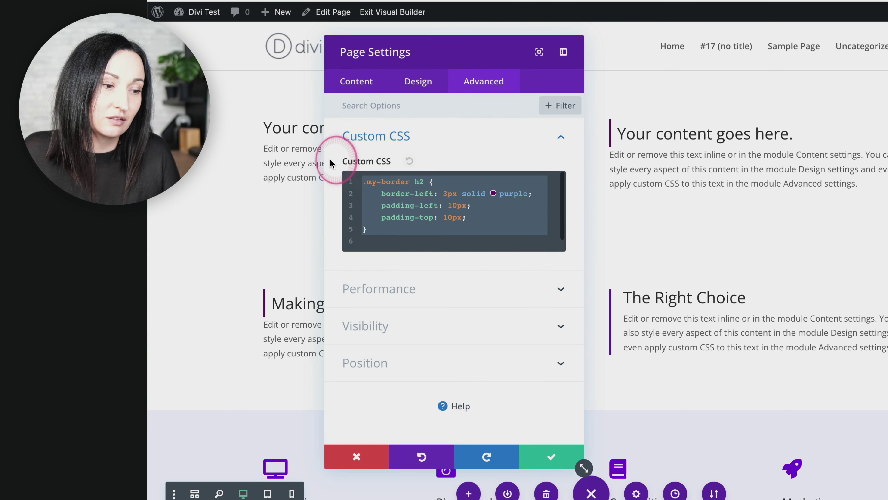
key("BackSpace")
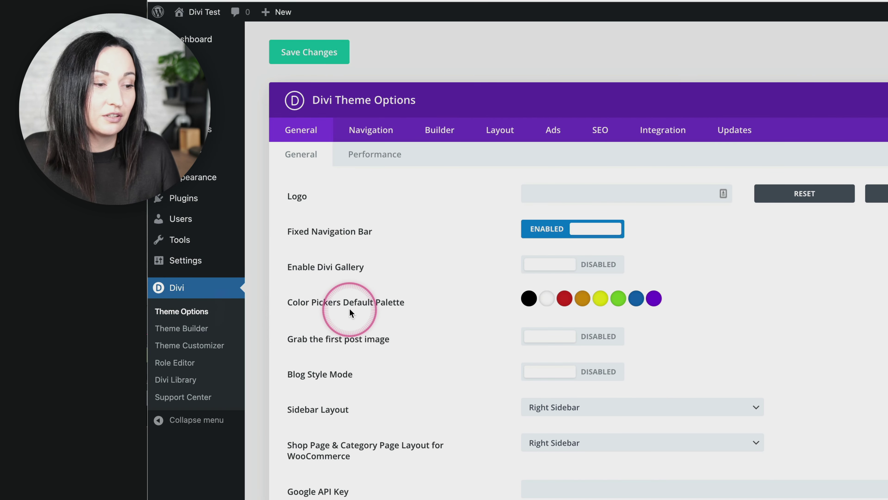
- Paste the .my-border h2 rule into the Custom CSS of the Divi Theme Options and save the changes
scroll(347, 311, "down", 8)
scroll(349, 308, "down", 15)
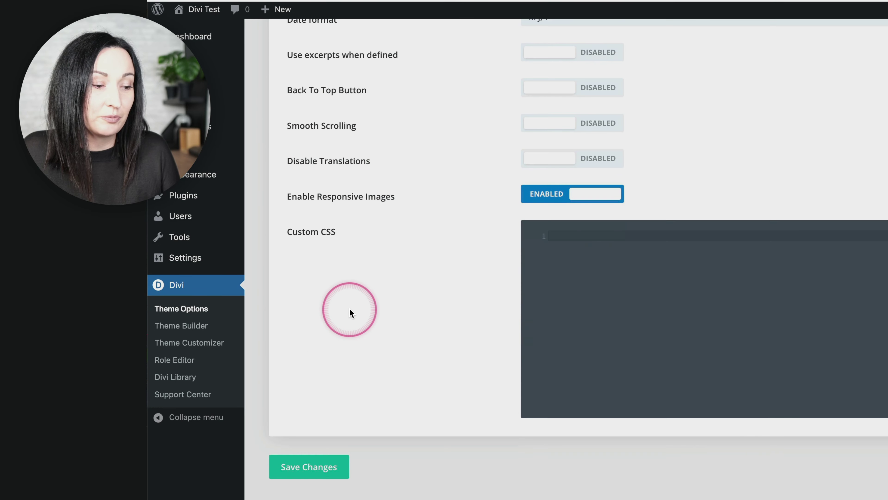
left_click(571, 242)
key("ctrl+v")
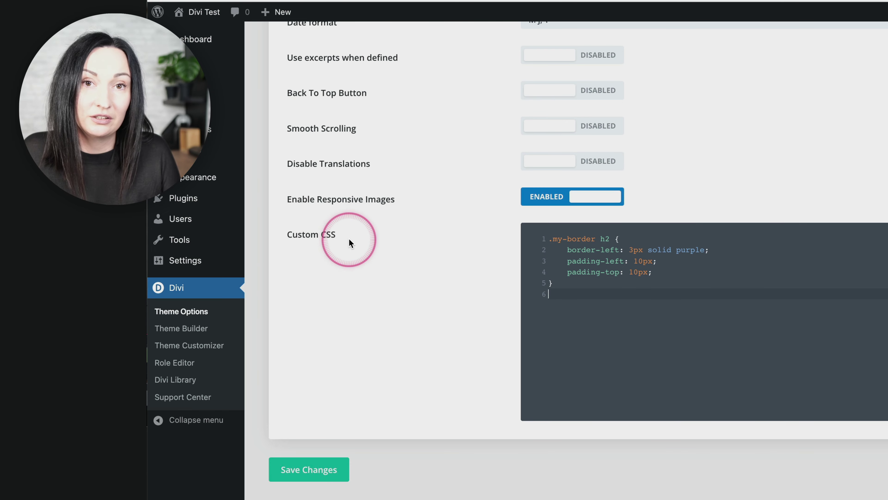
left_click(317, 471)
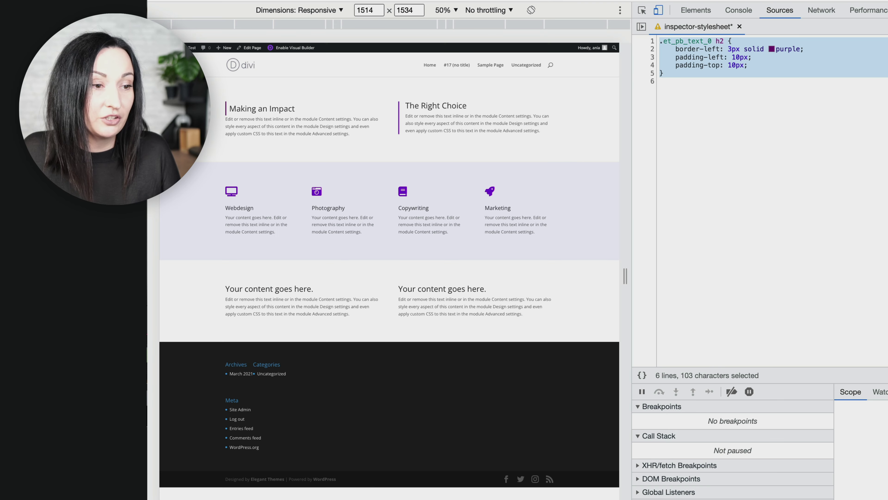
- Check the heading borders on the live page against the rule in the Theme Options Custom CSS
left_click(471, 118)
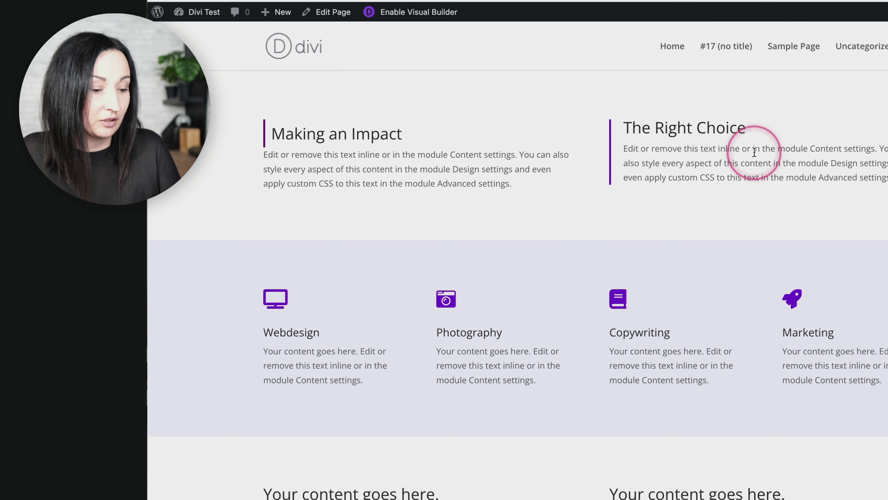
scroll(804, 230, "up", 5)
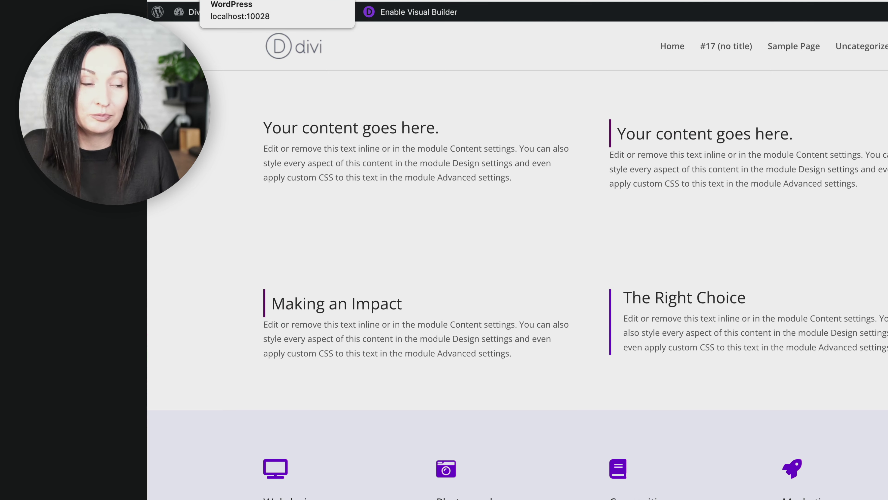
left_click(245, 1)
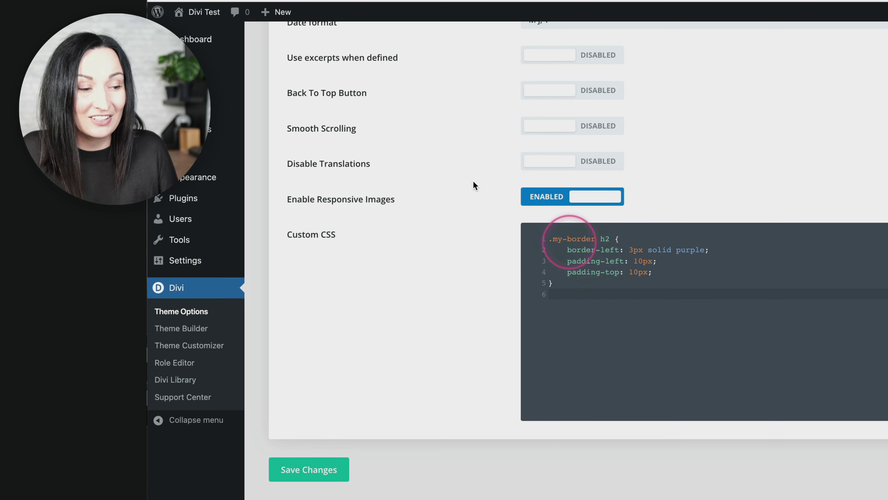
left_click(554, 2)
mouse_move(194, 16)
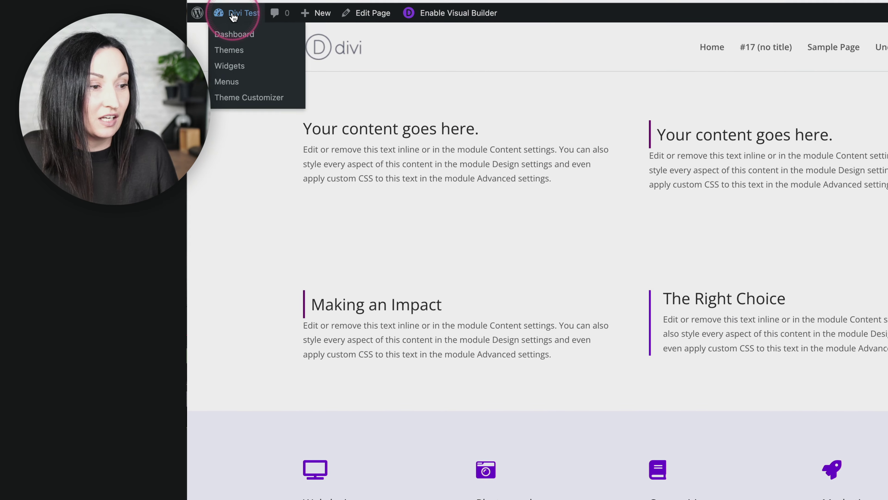
- In the Theme Customizer's Additional CSS, change the .my-border h2 border color to lightsalmon, publish the change and close the customizer
left_click(250, 100)
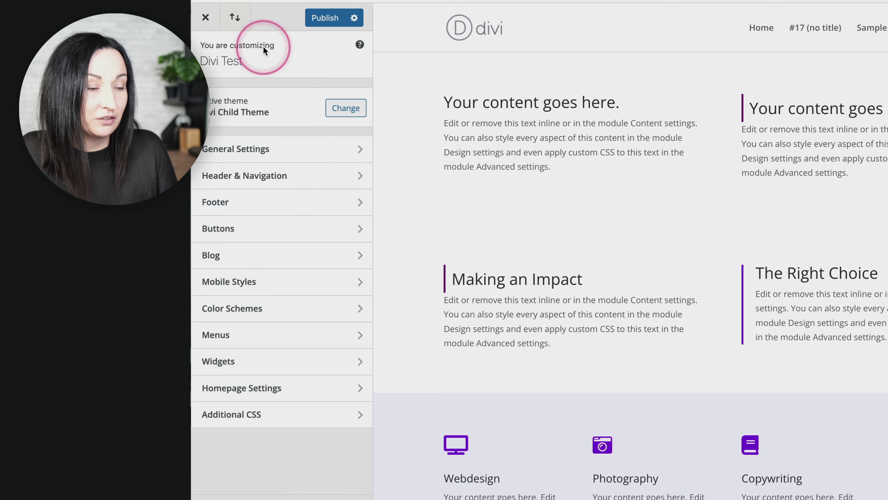
left_click(280, 416)
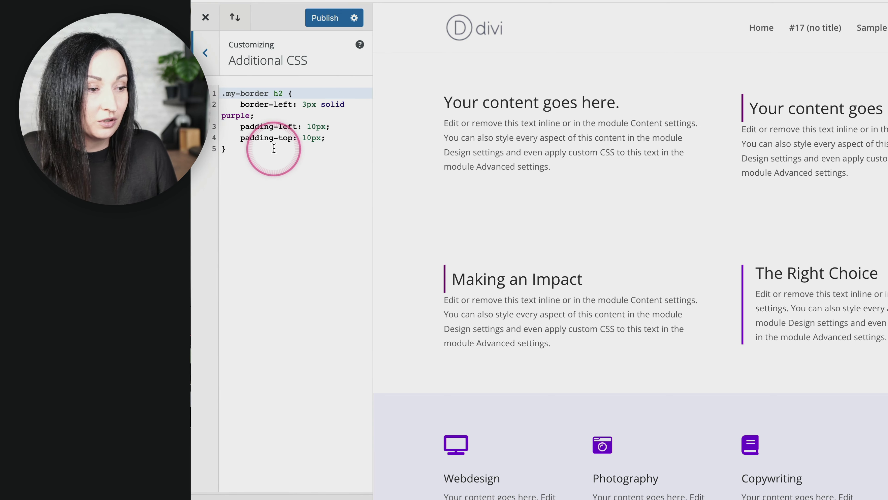
double_click(238, 115)
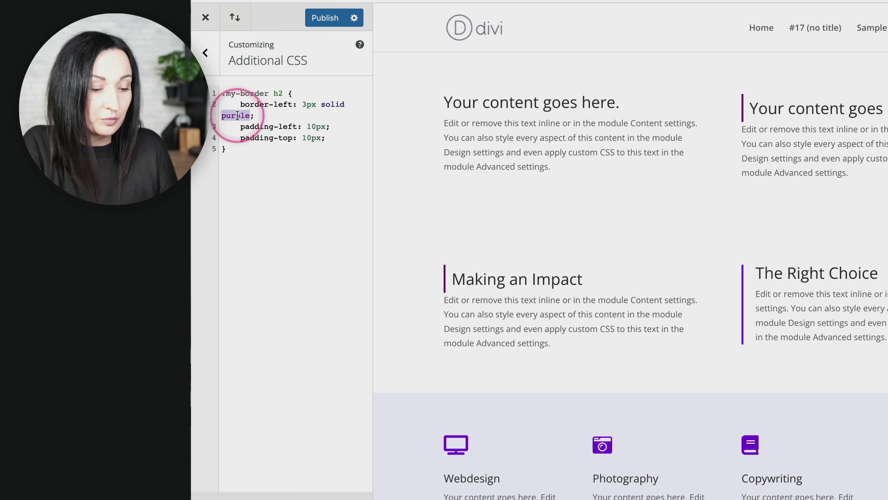
type("lights")
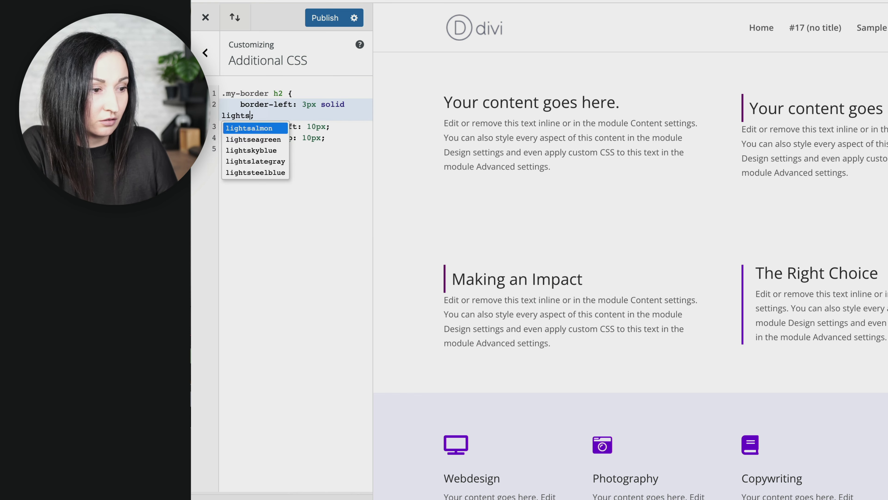
type("almon")
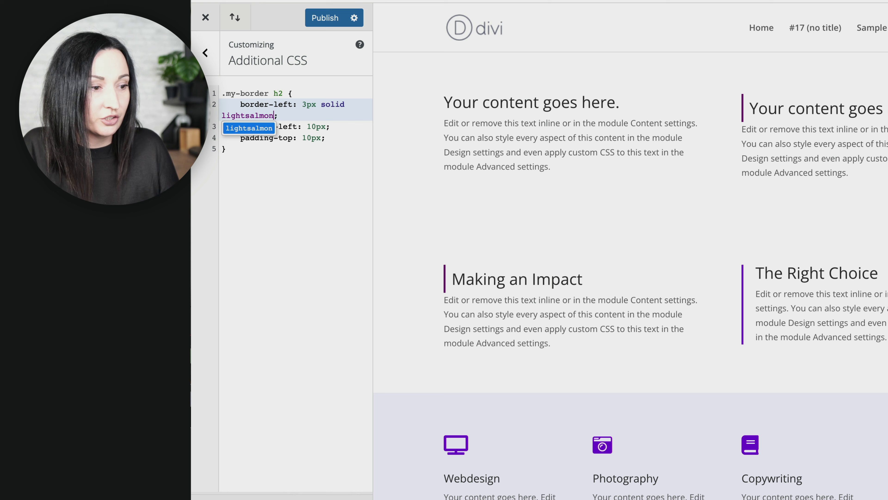
left_click(300, 167)
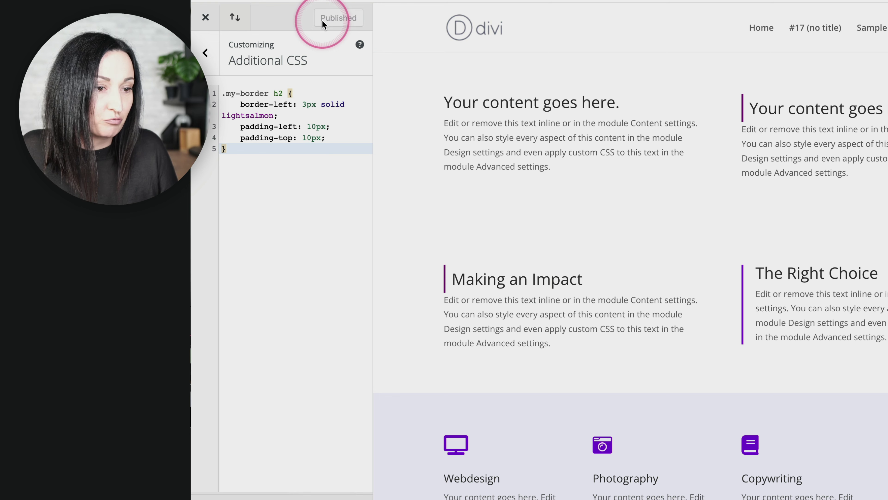
left_click(206, 17)
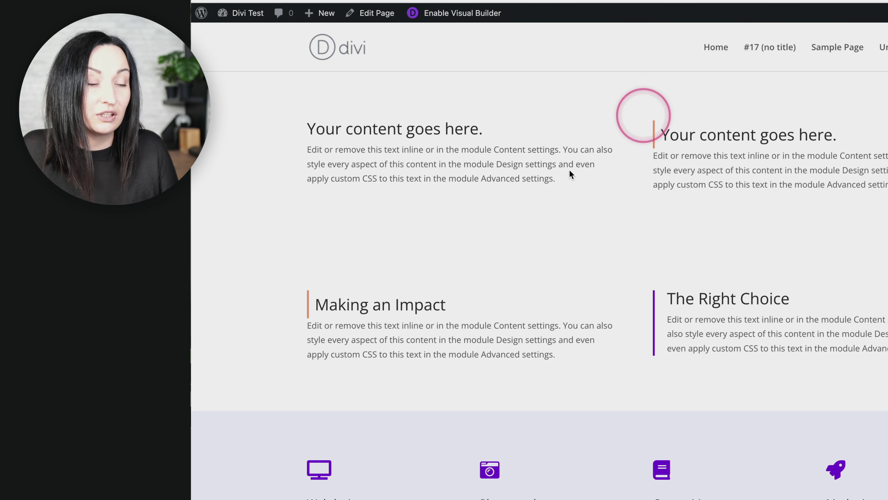
- Cut the .my-border h2 rule out of the Custom CSS in the Divi Theme Options
left_click(255, 21)
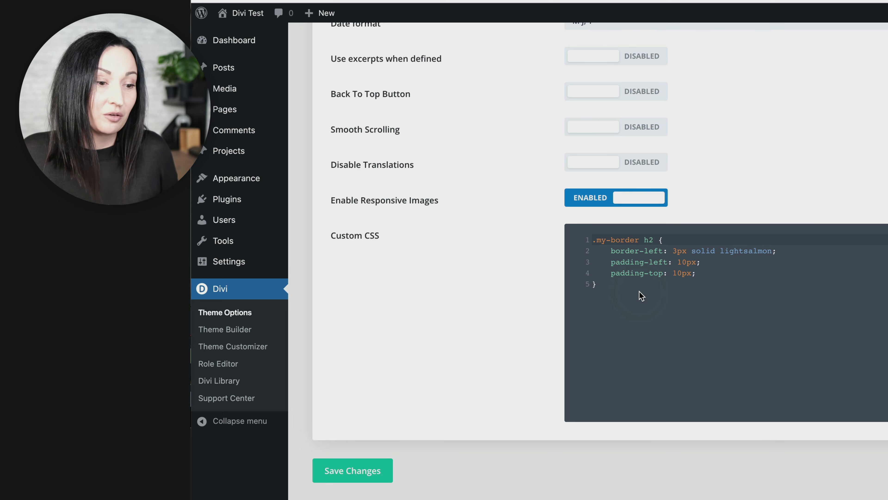
left_click_drag(594, 284, 591, 240)
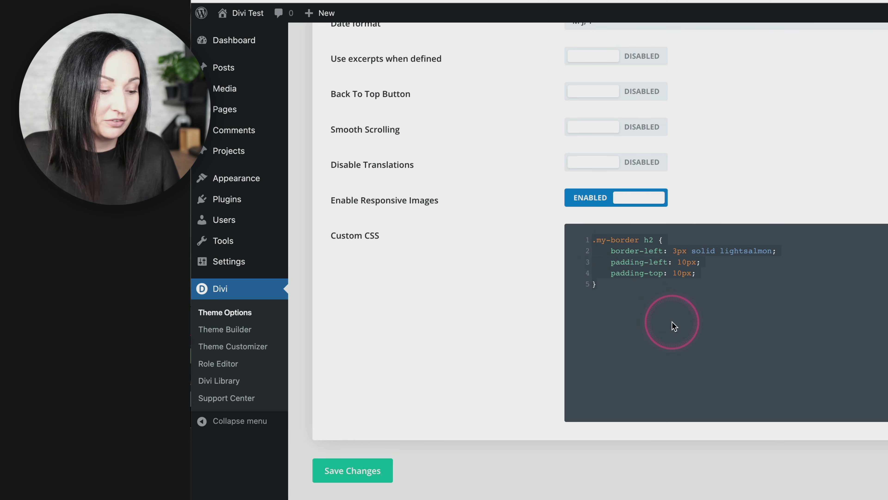
key("BackSpace")
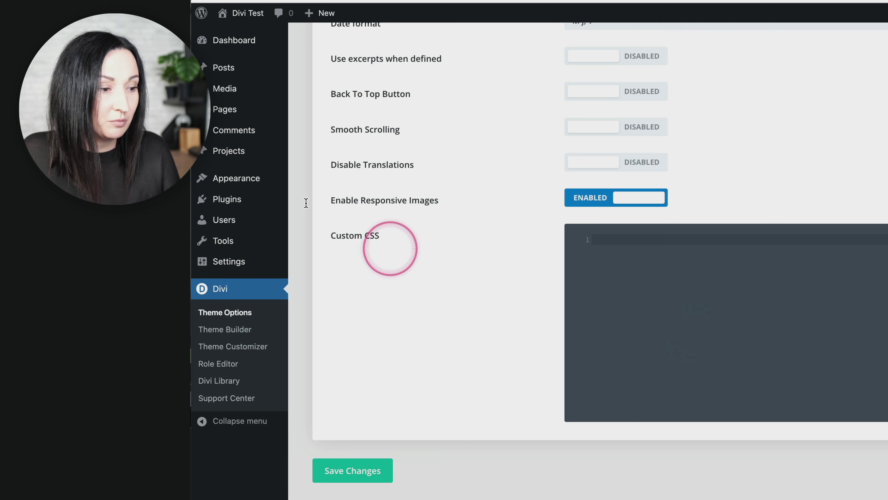
- Paste the .my-border h2 rule into the Divi Child Theme's style.css, beneath the "Add CSS below this line" comment
mouse_move(272, 182)
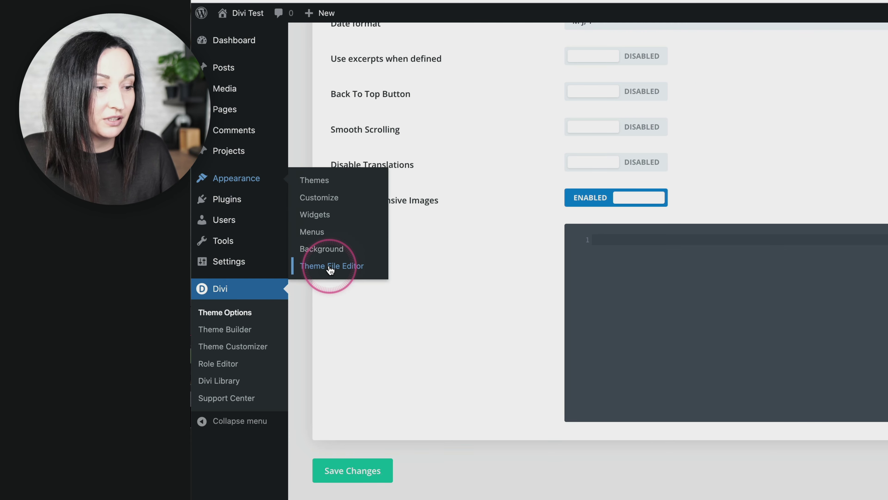
left_click(330, 268)
left_click(381, 340)
type(".my-border h2 {     border-left: 3px solid lightsalmon;     padding-left: 10px;     padding-top: 10px; }")
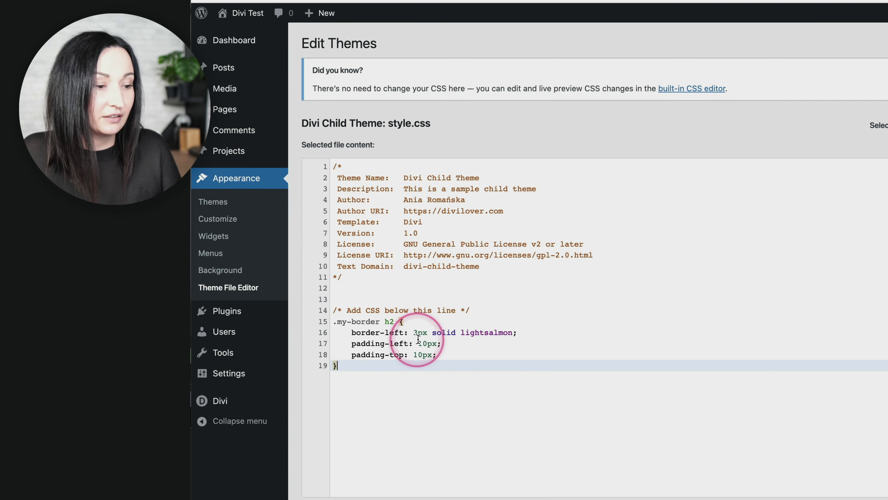
scroll(452, 356, "down", 2)
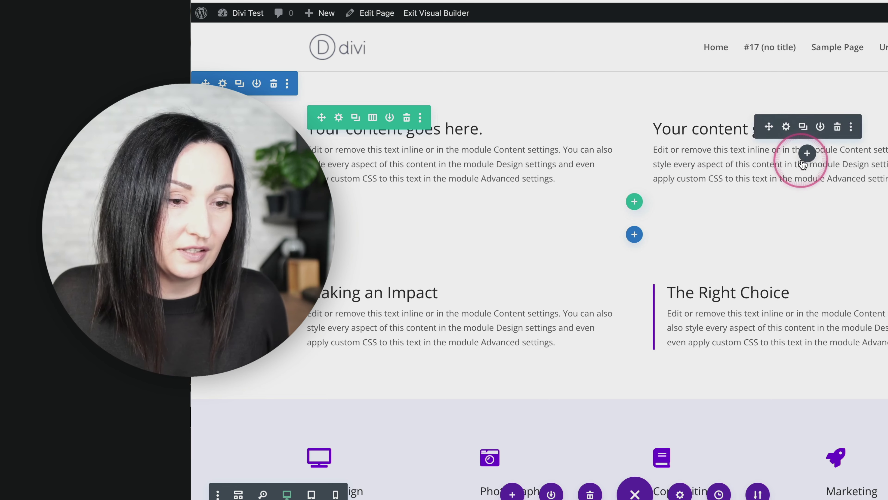
- Insert a Code module below the right-hand "Your content goes here." text module in the Visual Builder
left_click(809, 155)
type("code")
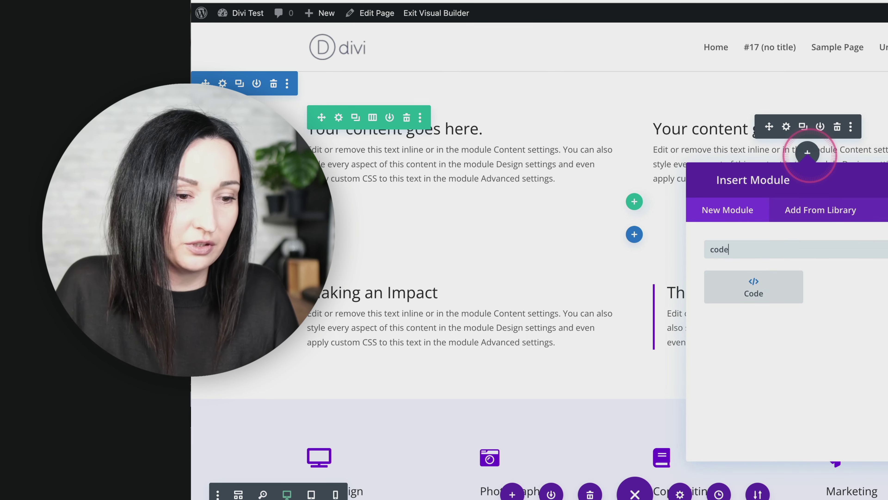
left_click(779, 285)
- Enter the .my-border h2 rule with the lightsalmon left border in the Code module, wrapped in style tags
left_click(480, 202)
type("<")
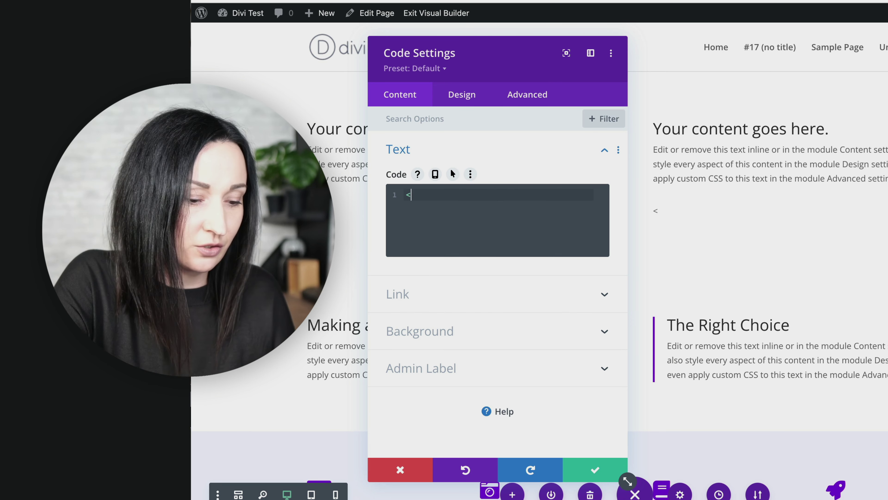
type("style>")
key("Return")
key("Return")
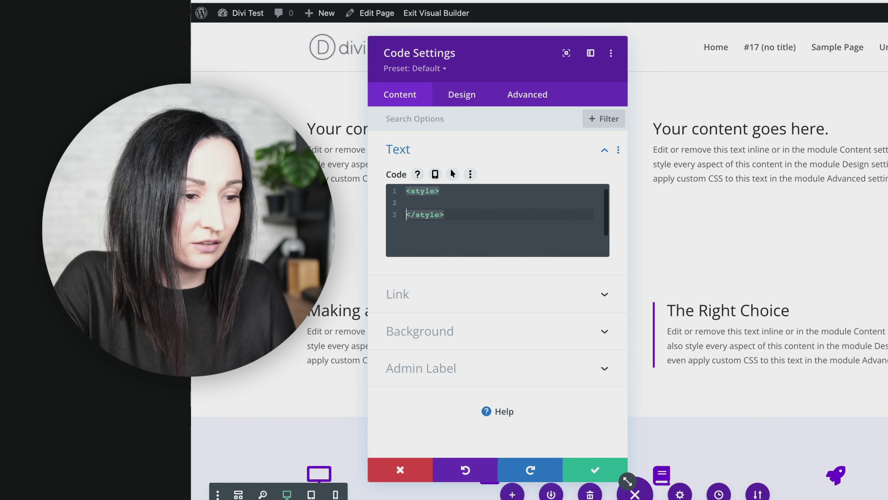
left_click(406, 202)
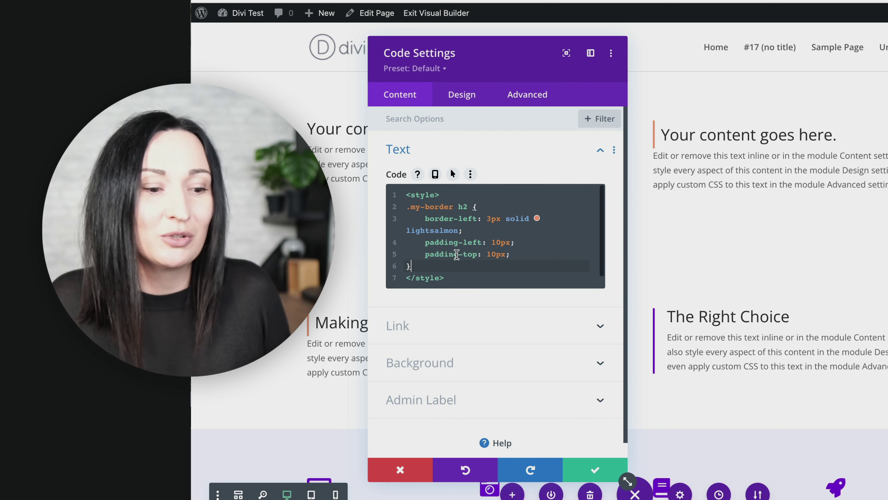
- Open the Custom CSS section of the page's settings
left_click(680, 494)
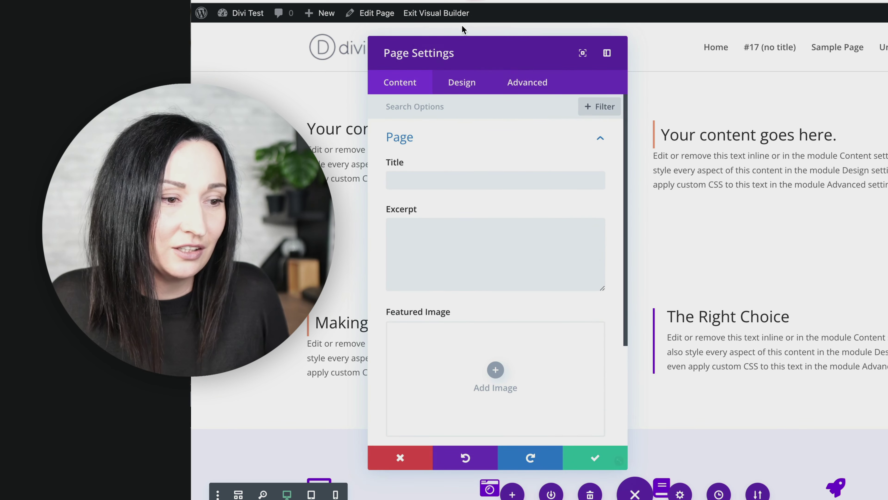
left_click(517, 83)
left_click(437, 138)
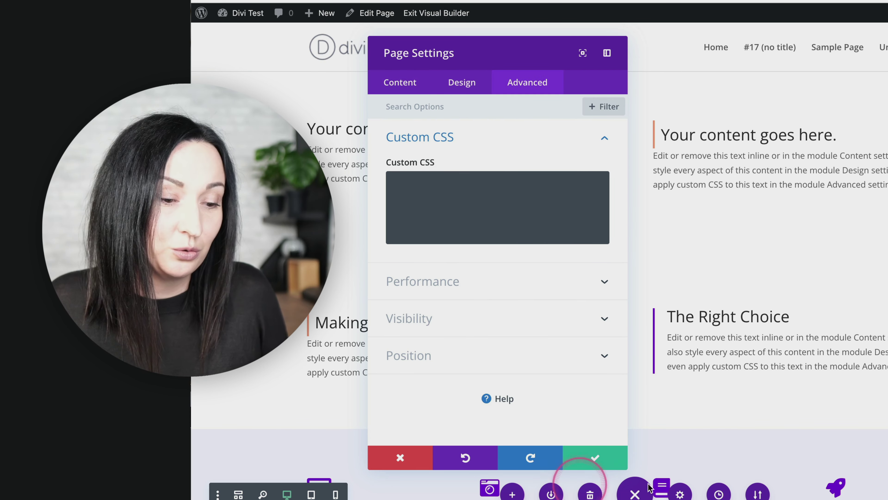
- View the layout export and import options in the Portability dialog, closing it again
left_click(747, 494)
left_click(720, 344)
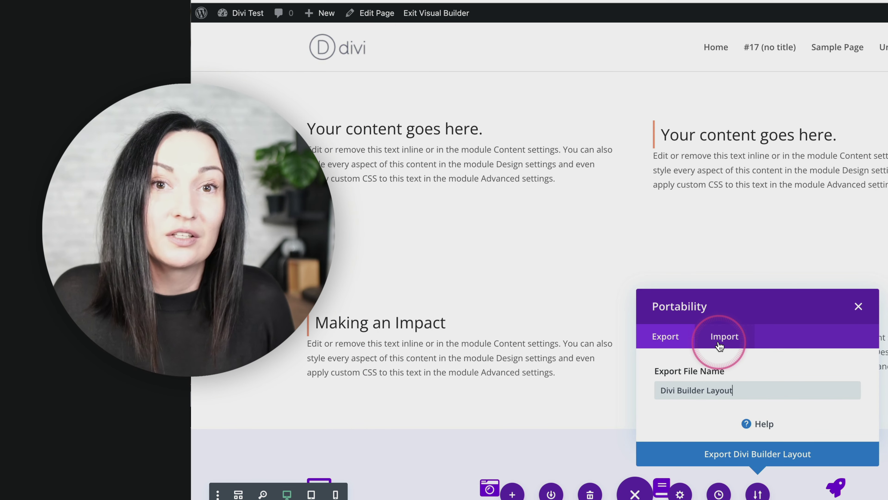
left_click(858, 306)
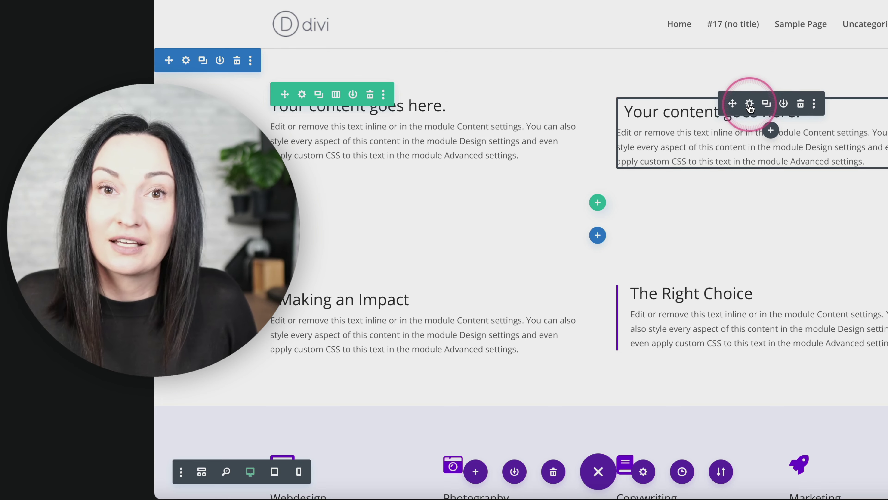
- Open the Custom CSS fields in the settings of the right-hand "Your content goes here." text module
left_click(747, 101)
left_click(489, 72)
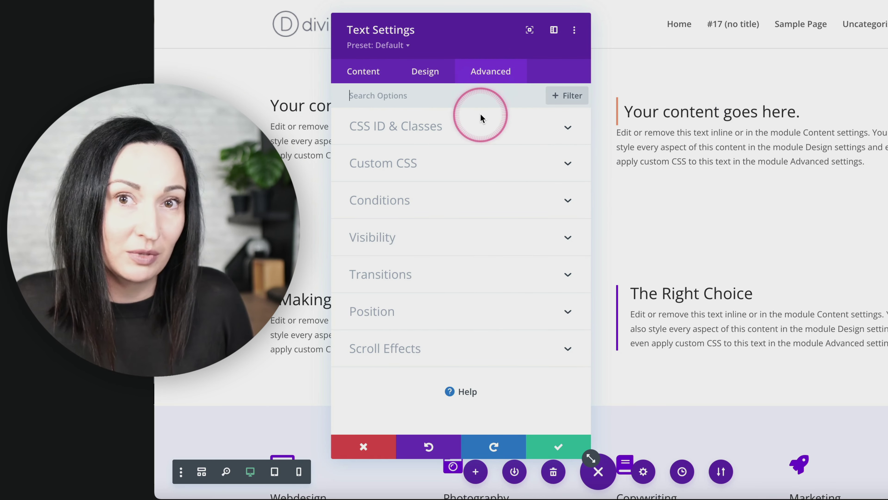
left_click(461, 165)
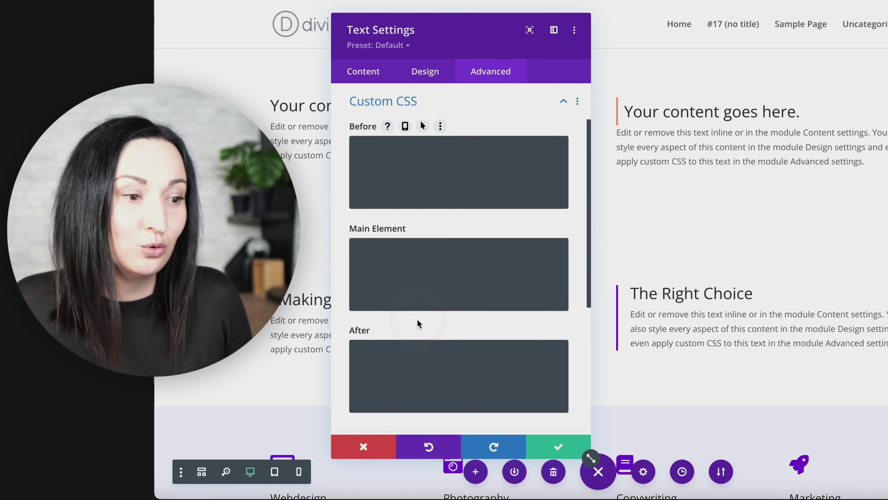
scroll(378, 175, "up", 1)
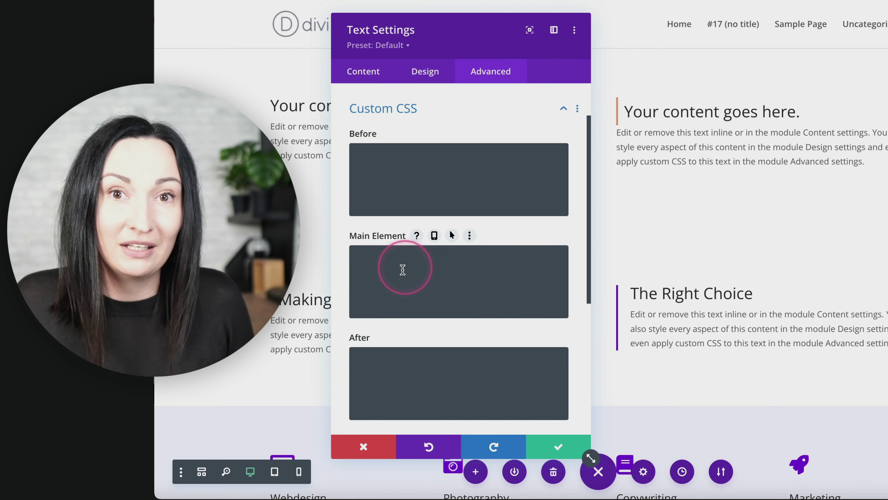
scroll(401, 272, "down", 1)
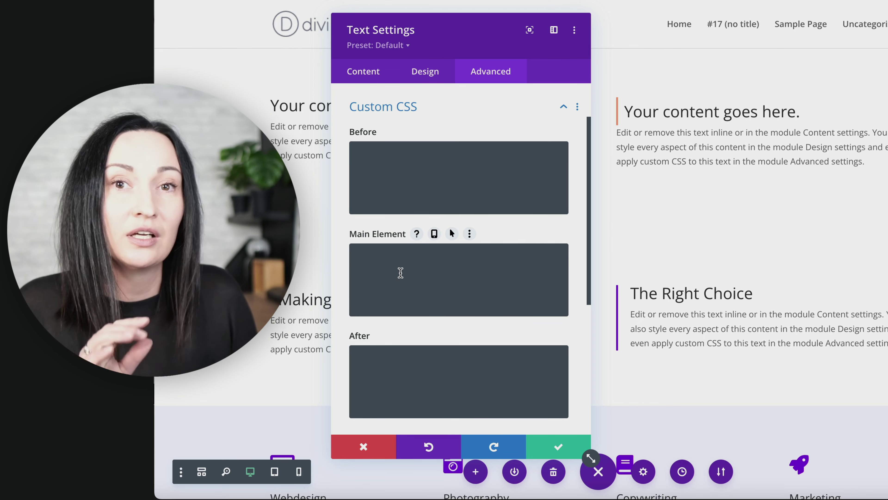
left_click(373, 267)
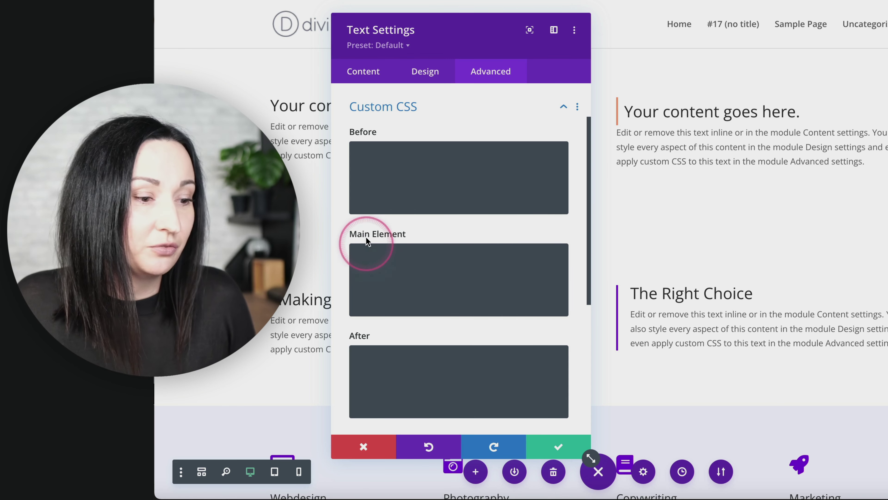
- Look up which class the text module's Main Element CSS targets
mouse_move(403, 234)
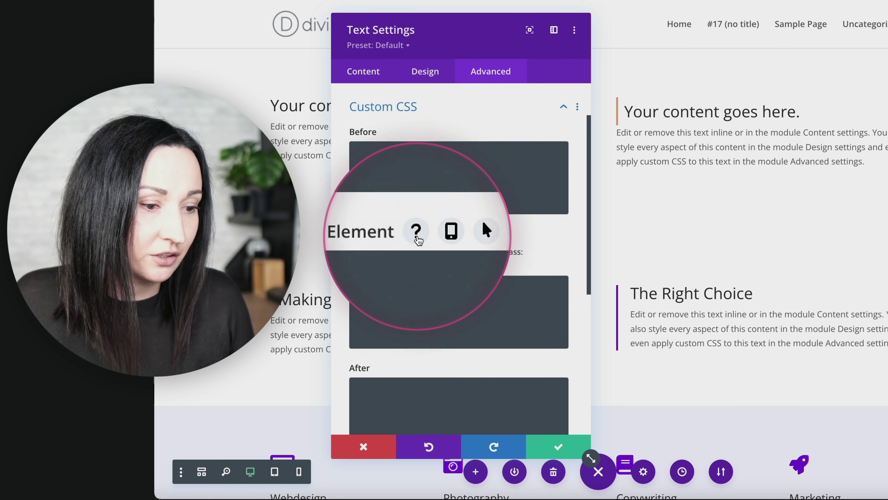
left_click(416, 234)
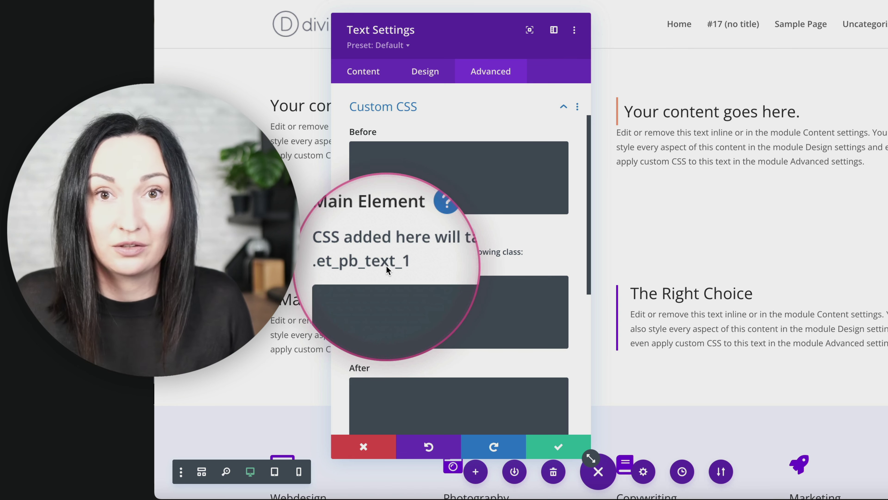
left_click(385, 265)
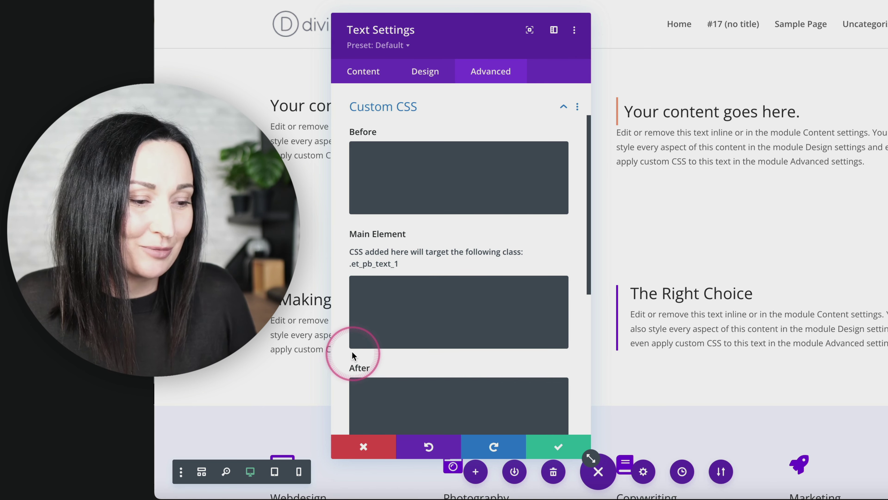
- Add the declaration border-left: 3px solid purple; to the text module's Main Element CSS
left_click(373, 289)
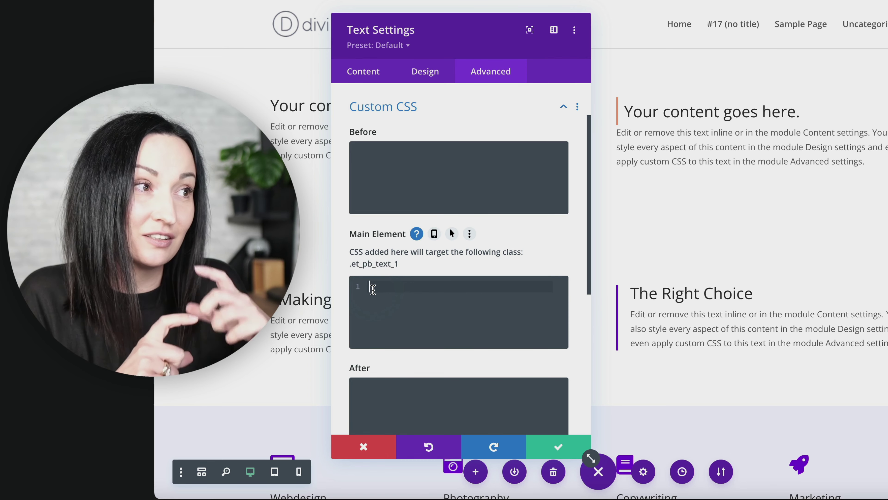
type("b")
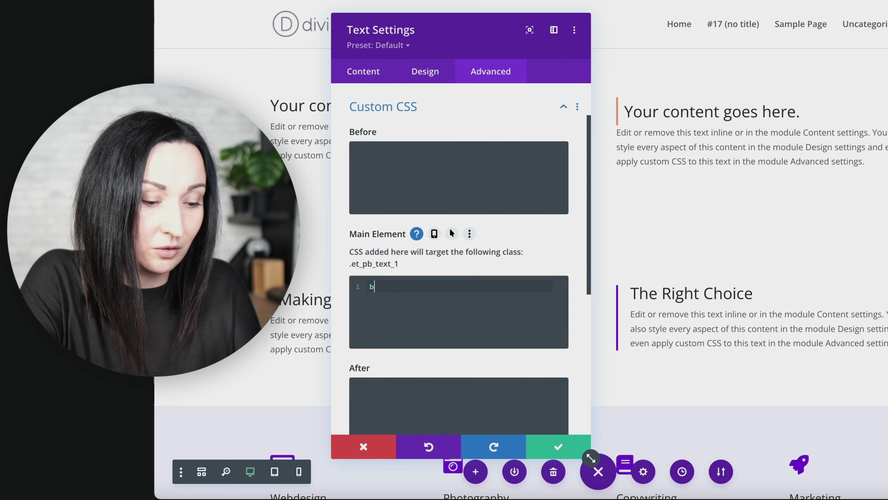
type("ordr-left")
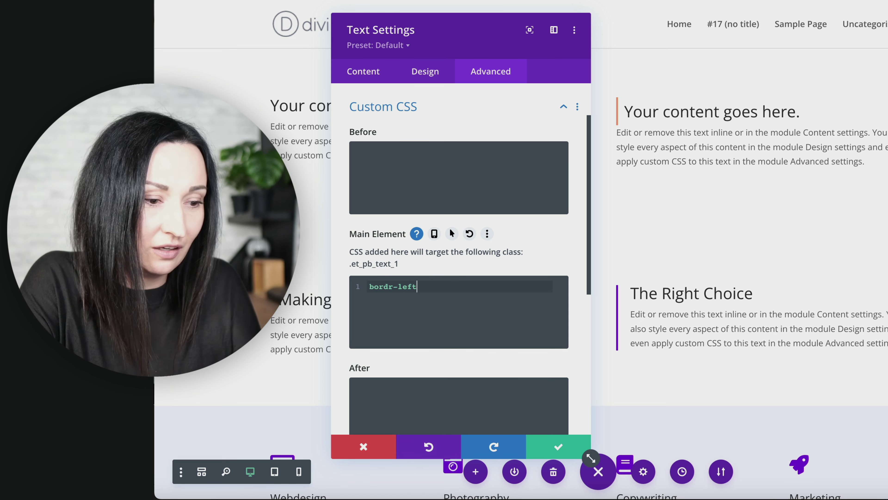
key("Left")
key("Left")
key("Left")
key("Left")
key("Left")
key("Left")
type("e")
key("End")
type(": 3px")
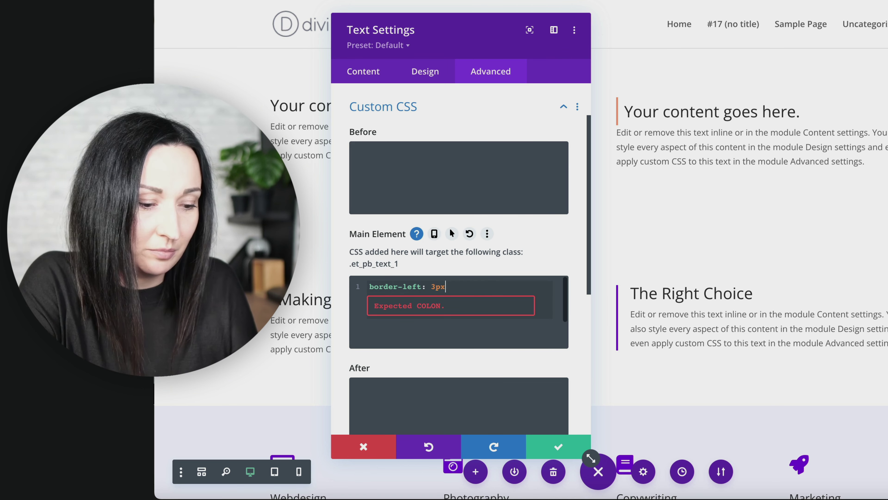
type(" solid p")
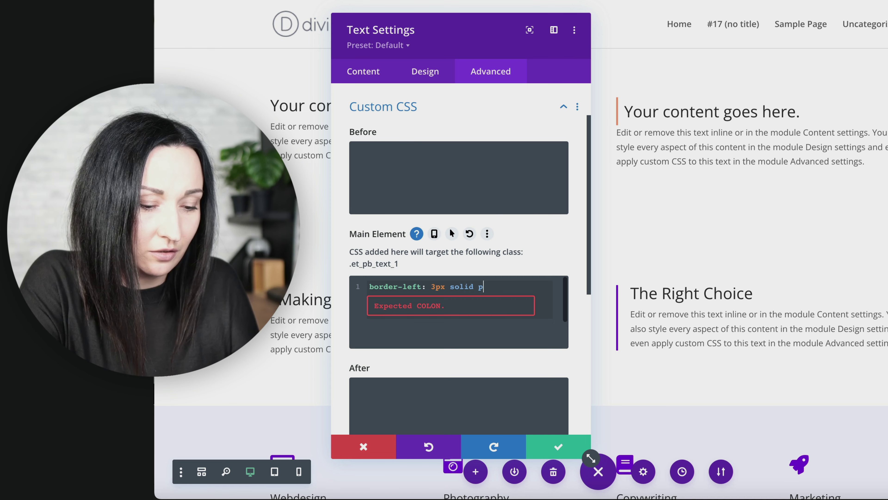
type("urple;")
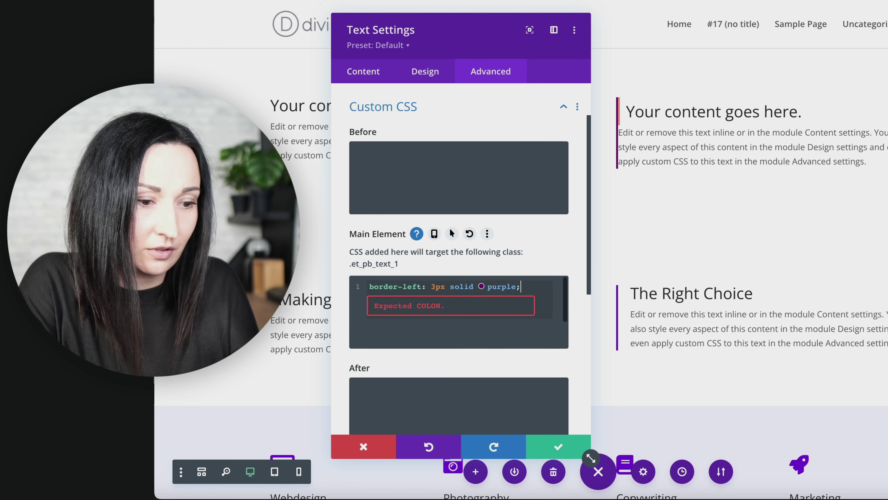
- Add padding-left:20px; on a second line of the text module's Main Element CSS and save the module settings
key("Return")
type("padd")
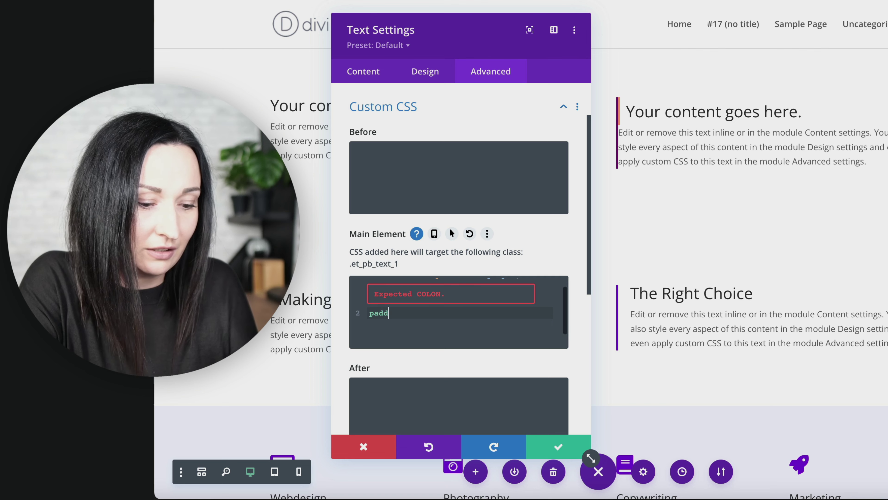
type("ing-left:20px;")
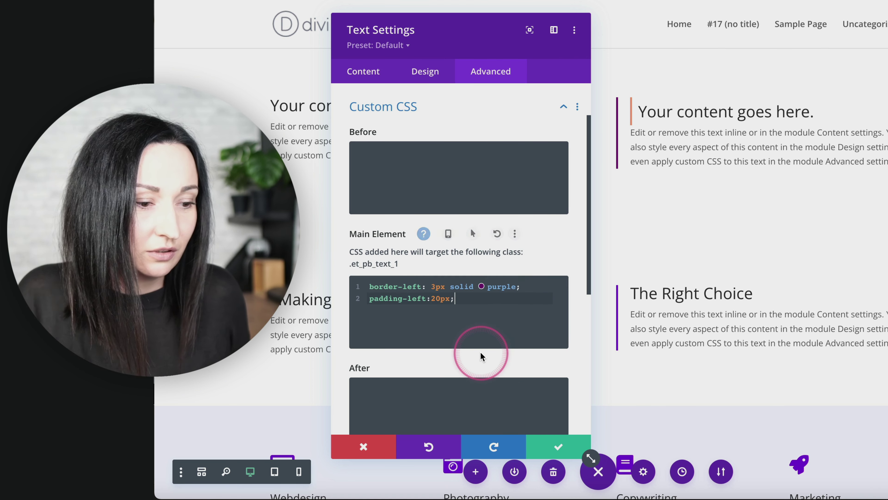
scroll(480, 351, "up", 1)
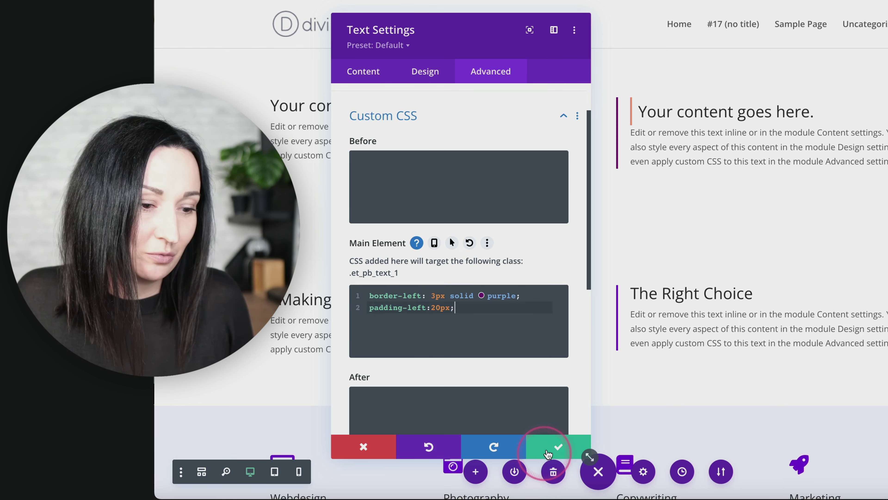
left_click(558, 446)
- Open the Custom CSS fields in the settings of the Copywriting blurb module
scroll(677, 317, "down", 6)
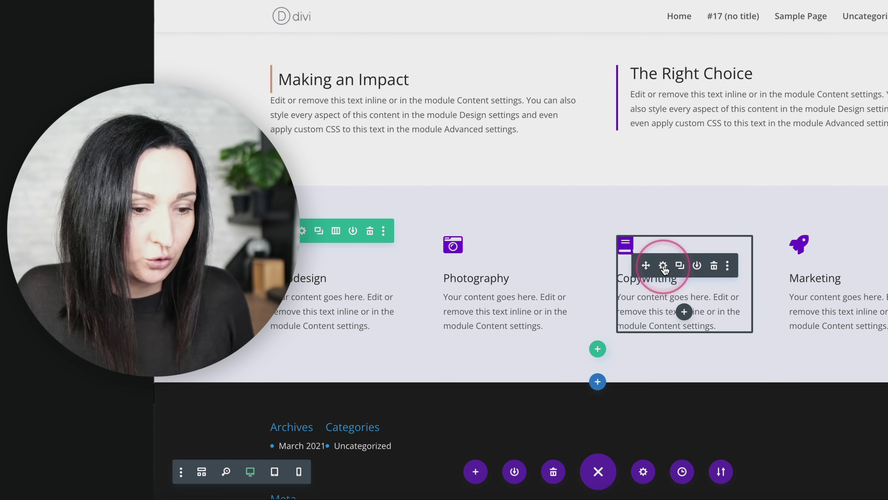
left_click(663, 267)
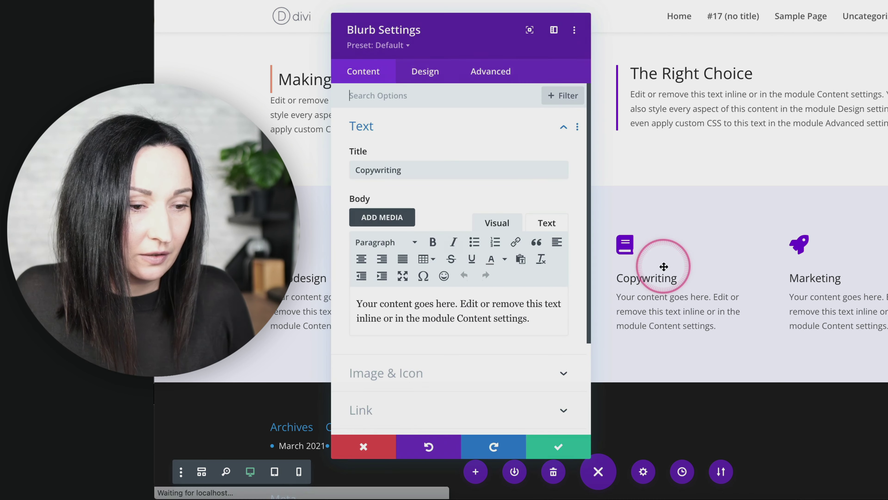
left_click(486, 73)
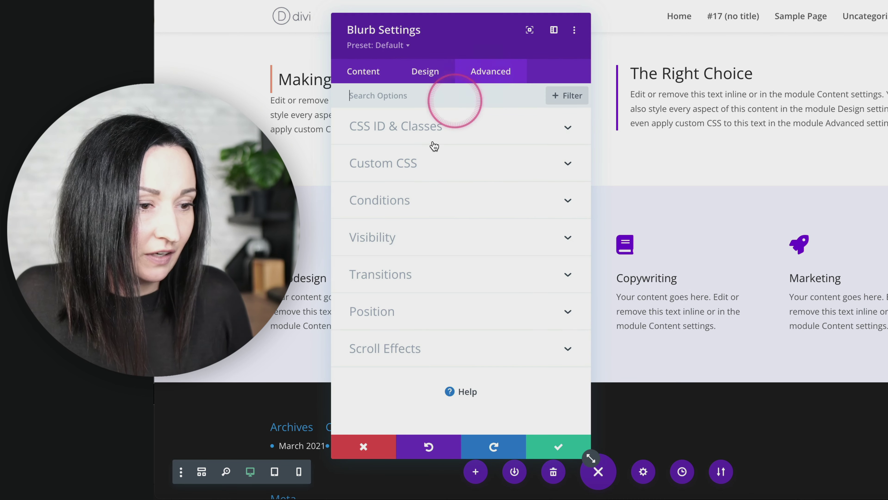
left_click(421, 163)
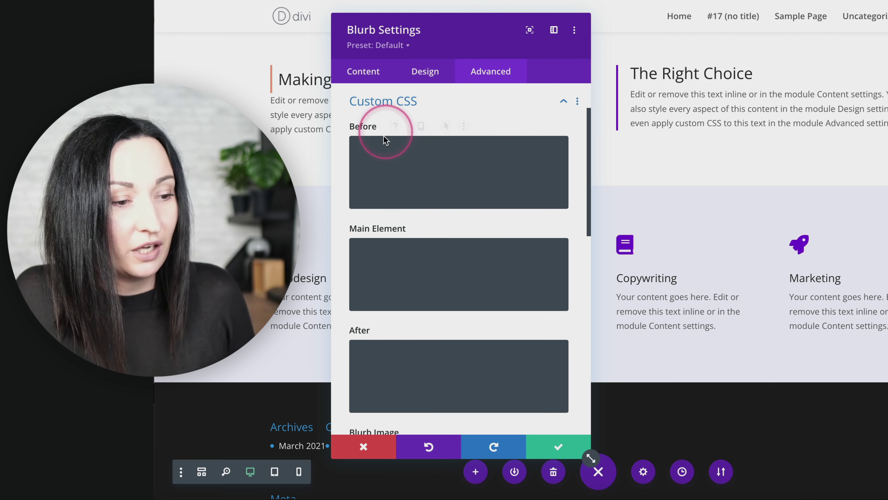
- Review the blurb-specific CSS fields and look up which class the Blurb Content field targets
scroll(397, 263, "down", 1)
scroll(396, 263, "down", 5)
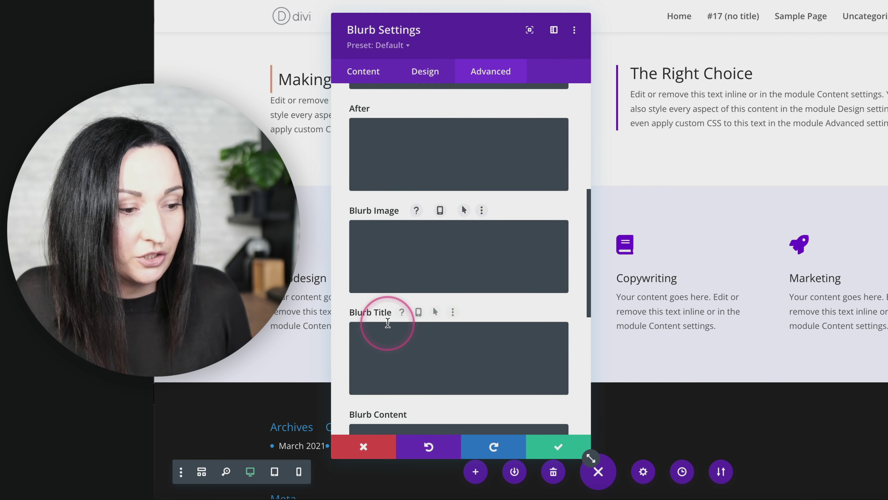
scroll(389, 315, "down", 2)
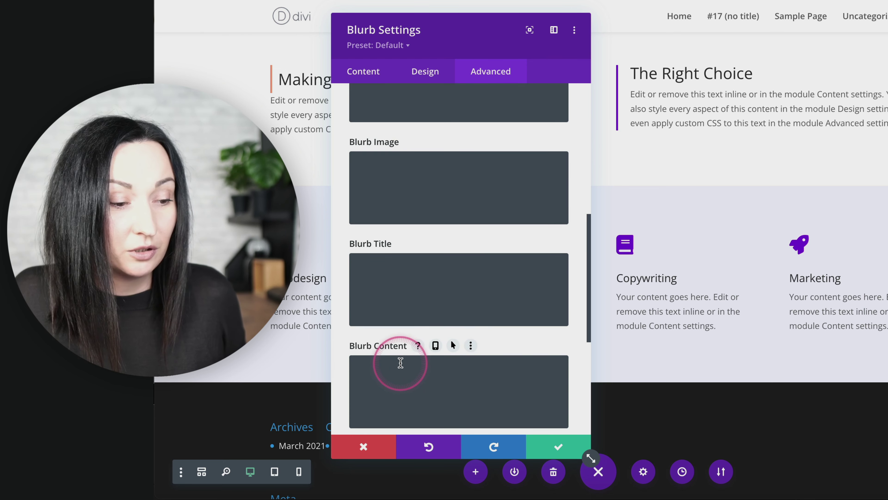
scroll(397, 364, "down", 2)
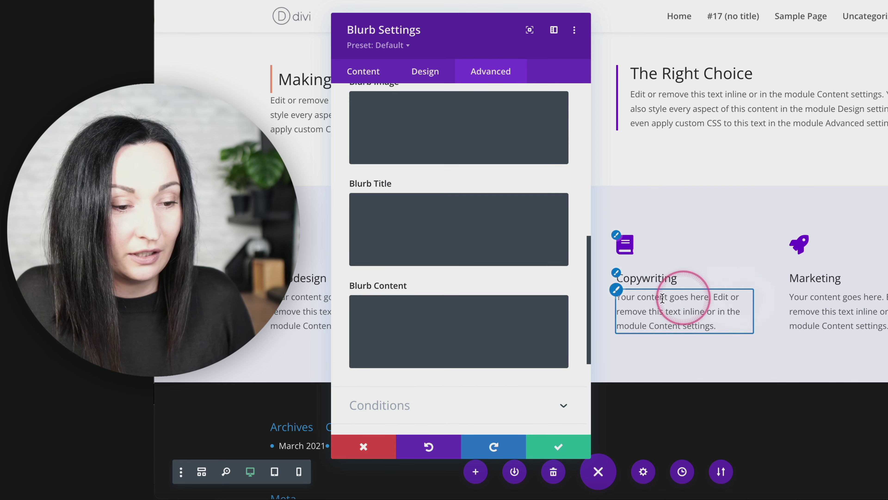
mouse_move(387, 287)
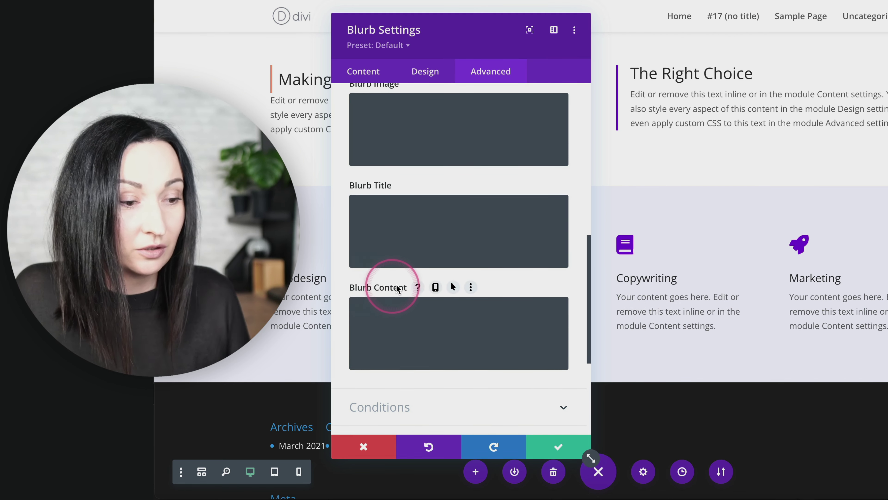
left_click(418, 288)
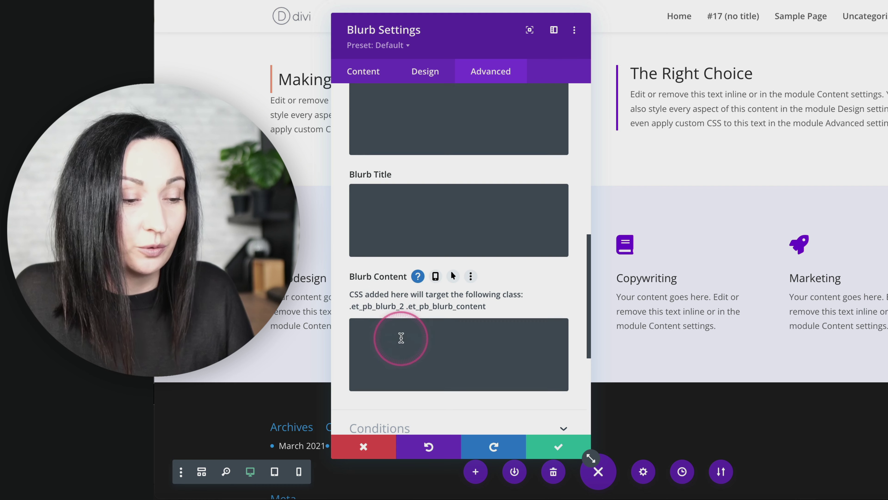
- Enter the declaration border: 3px solid lightsalmon; in the blurb's Blurb Content CSS
left_click(388, 337)
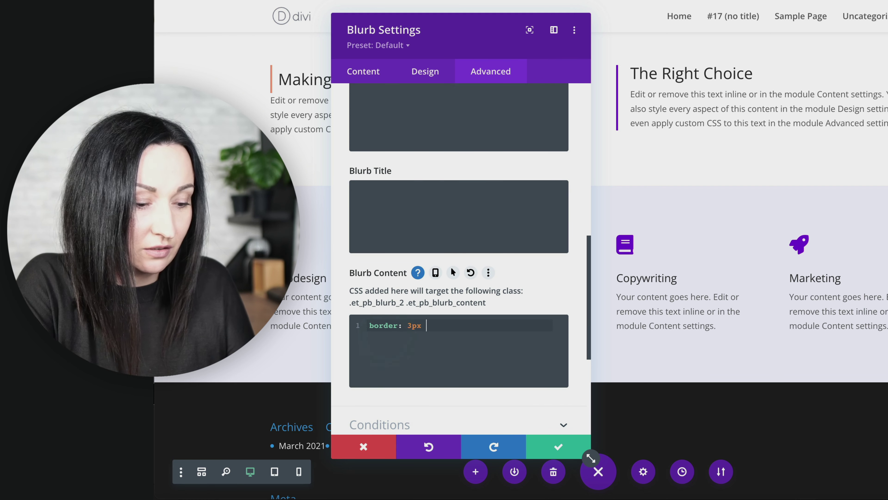
type("border: 3px solid lig")
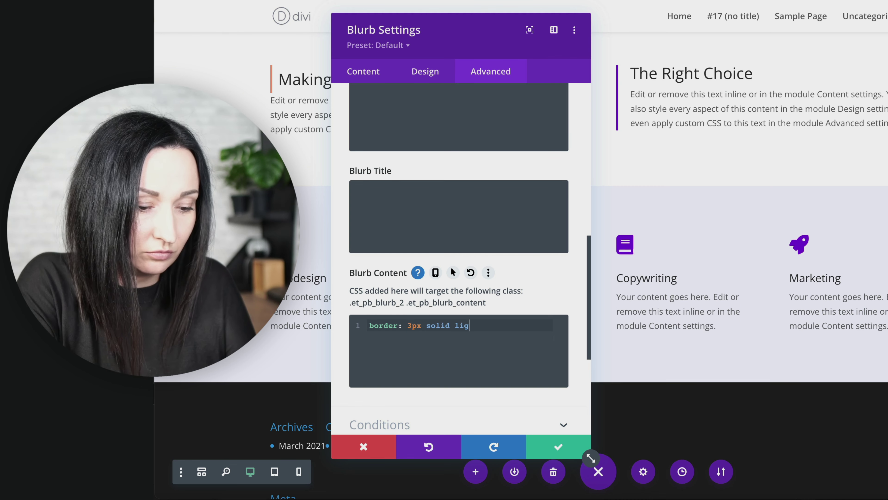
type("htsalmon;")
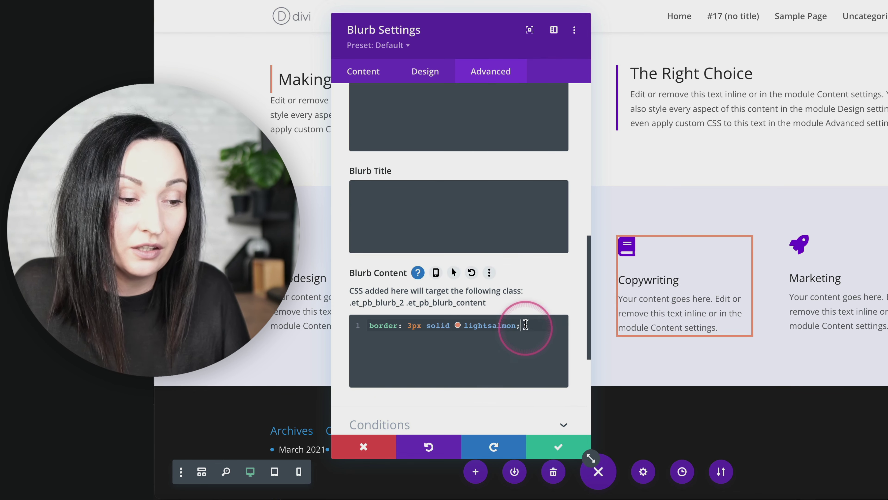
- Copy the border declaration from the Blurb Content CSS and delete it there
left_click_drag(527, 326, 357, 323)
key("super+c")
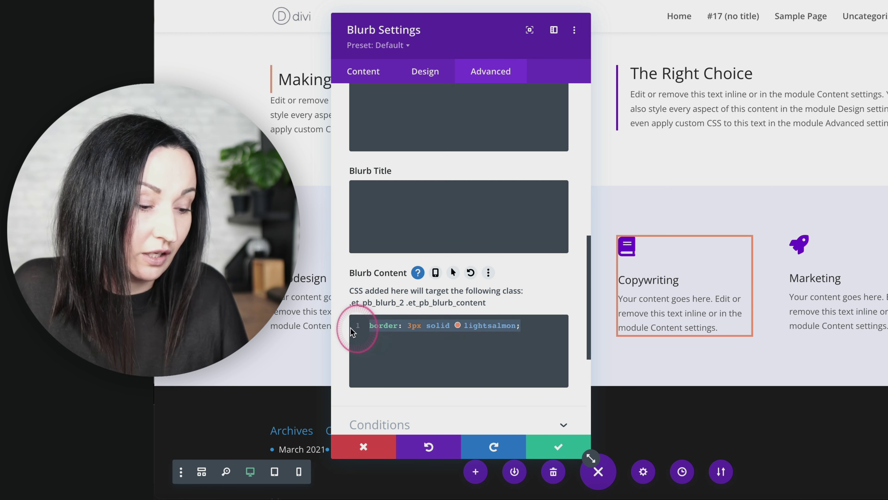
key("BackSpace")
- Assign the CSS class my-blurb to the Copywriting blurb and save the module settings
scroll(444, 339, "up", 10)
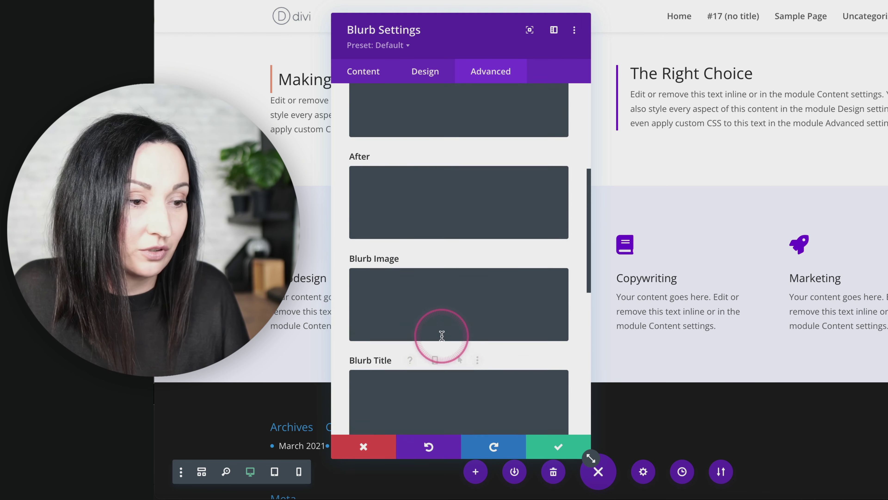
left_click(466, 133)
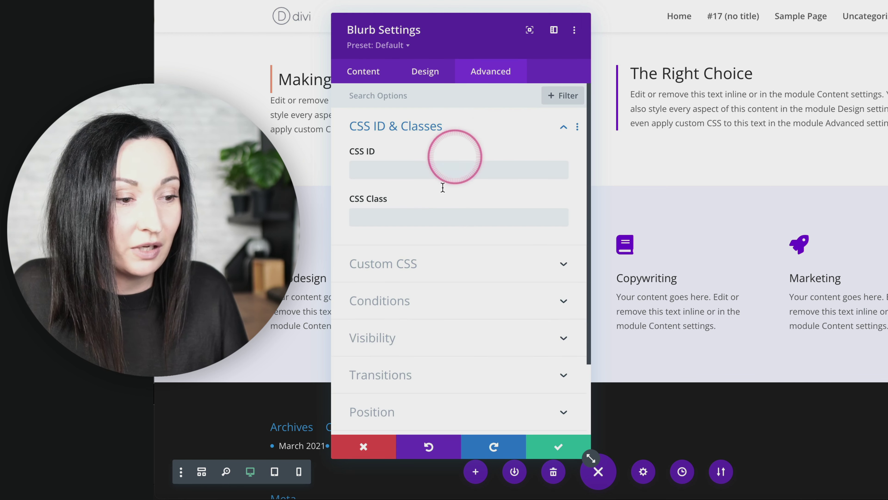
left_click(423, 217)
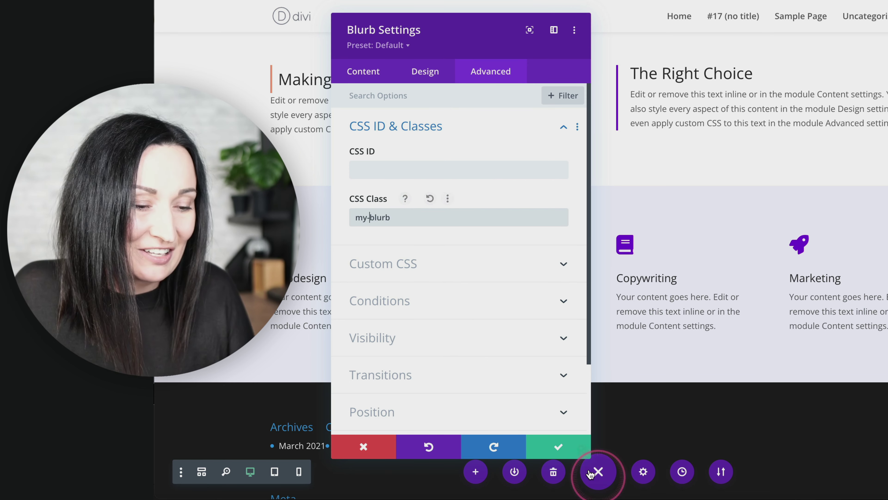
left_click(557, 448)
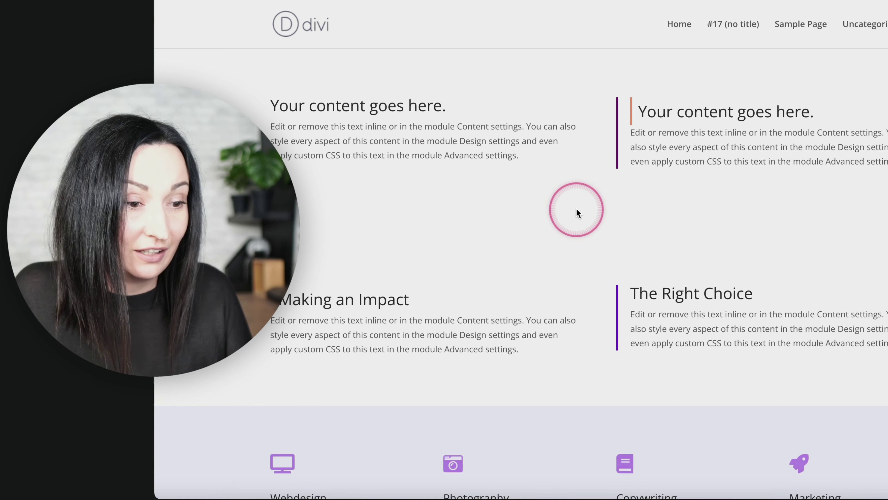
- Inspect the Copywriting blurb's heading on the live page with the browser developer tools
right_click(573, 191)
left_click(626, 378)
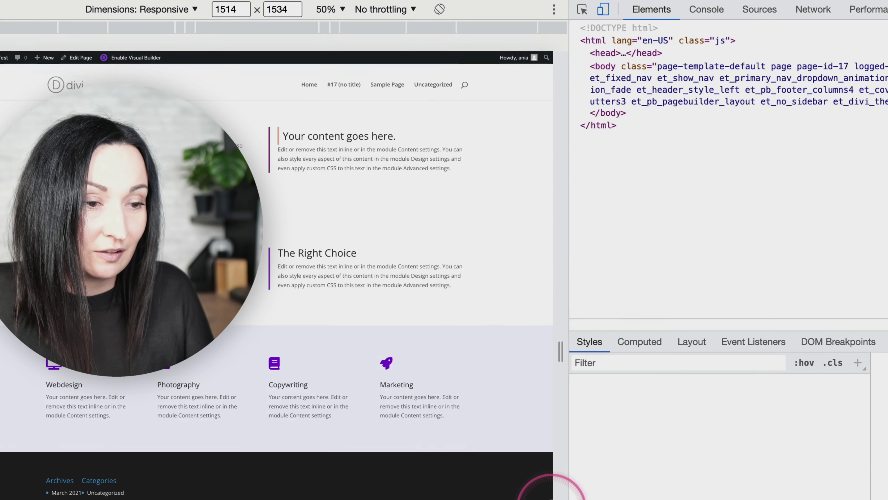
left_click(581, 10)
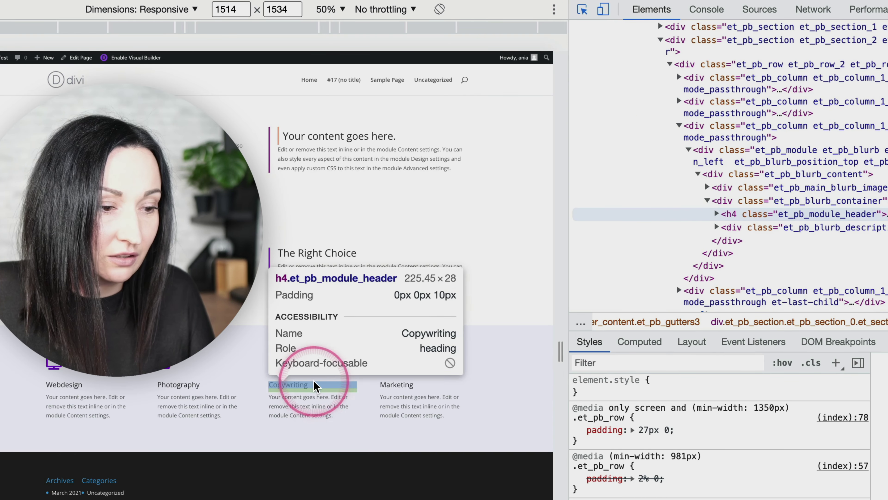
left_click(314, 384)
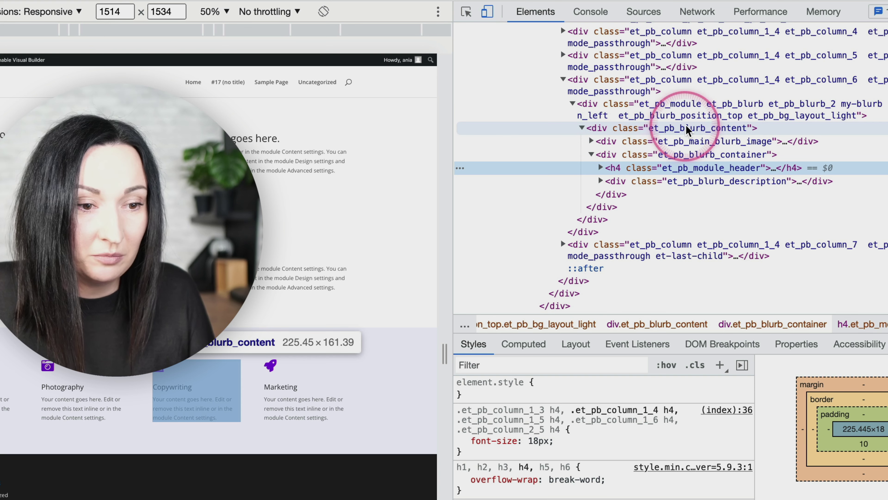
- Create a new style rule for the Copywriting blurb's description element with the selector .my-blurb .et_pb_blurb_description
left_click(597, 129)
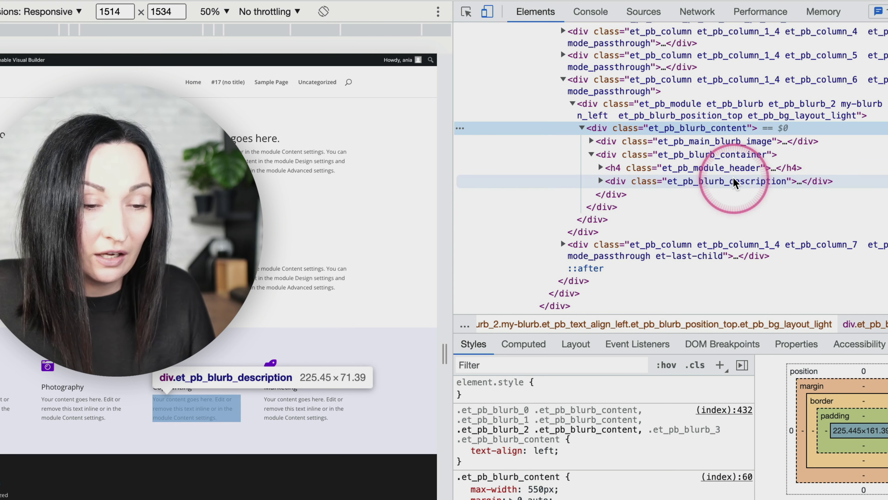
left_click(611, 182)
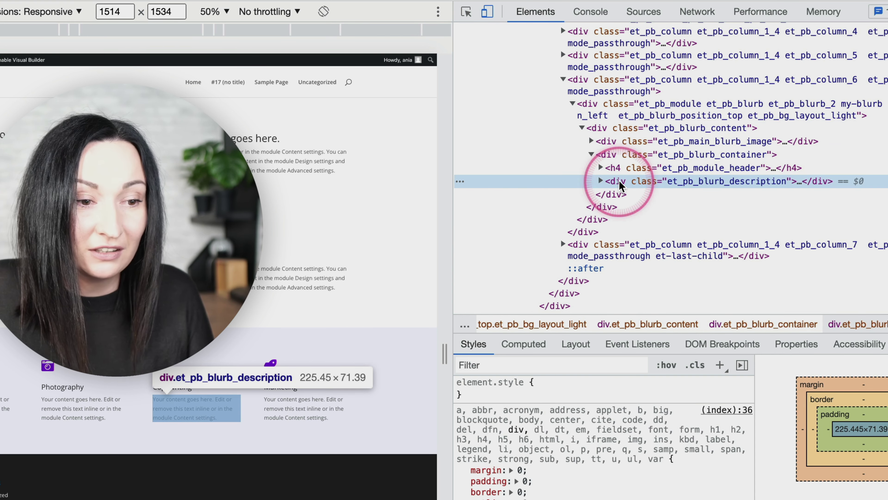
left_click(720, 366)
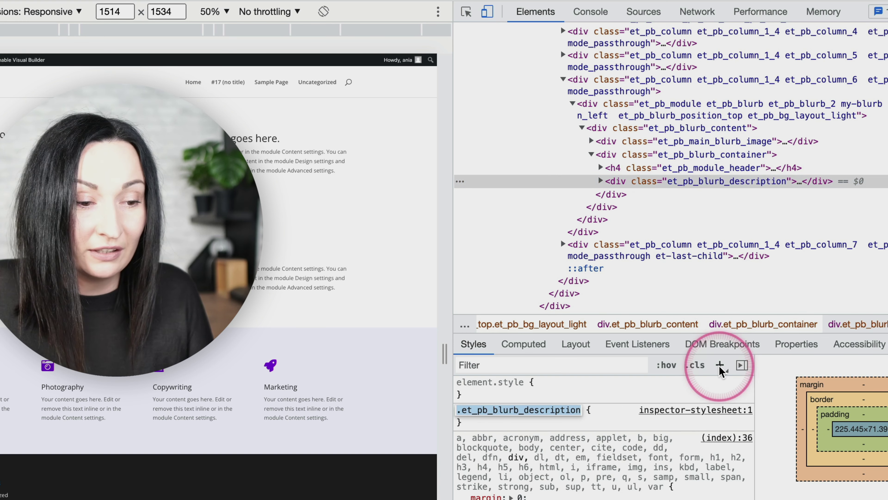
left_click(504, 411)
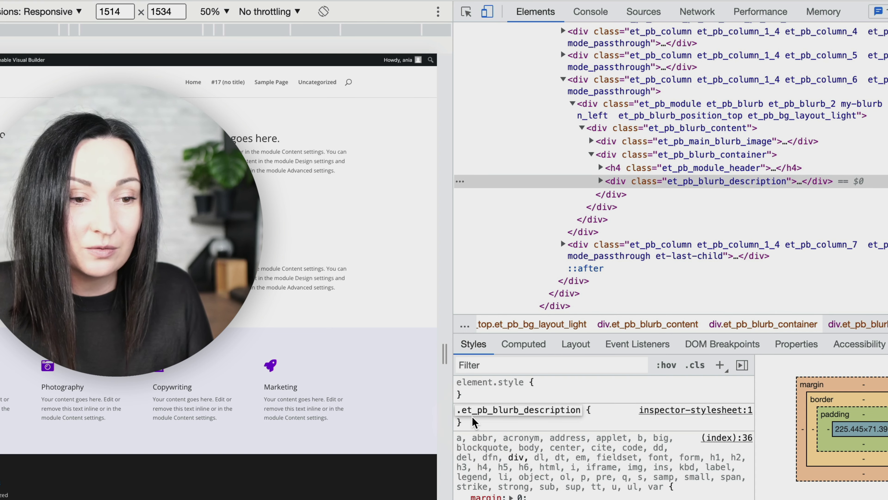
type(".my")
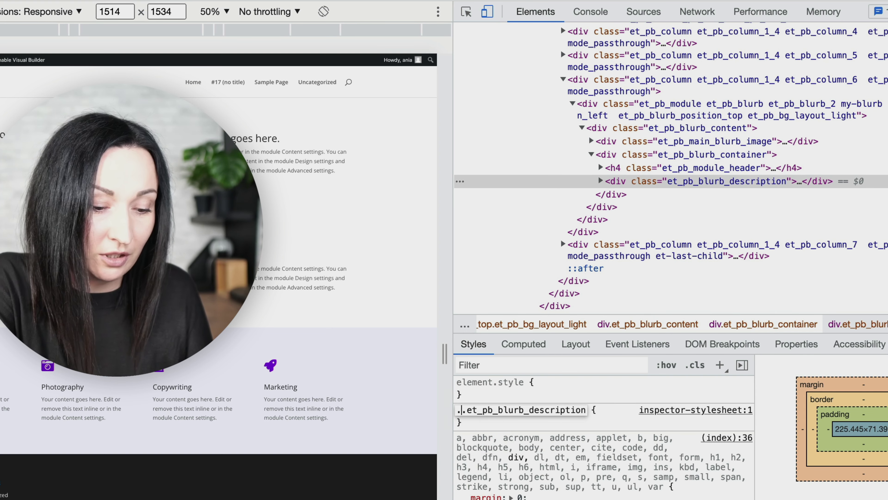
type("-blurb")
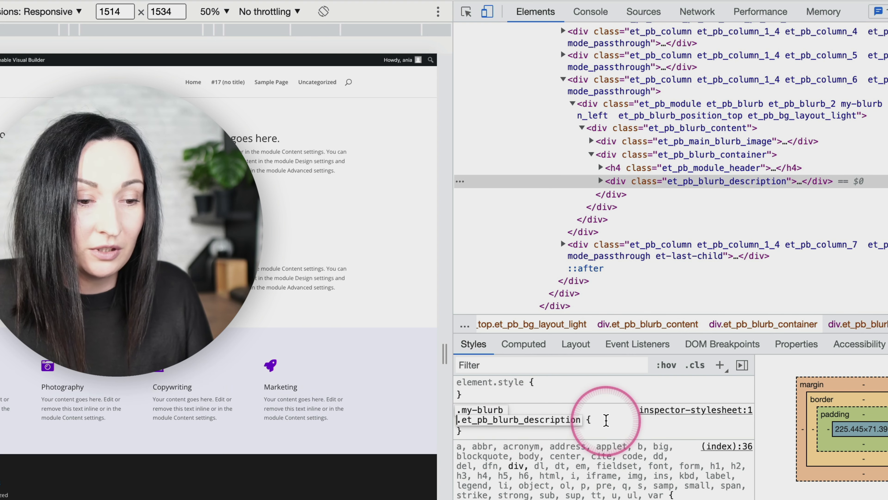
- Paste the copied border: 3px solid lightsalmon; declaration into the new rule and add padding: 10px
left_click(596, 421)
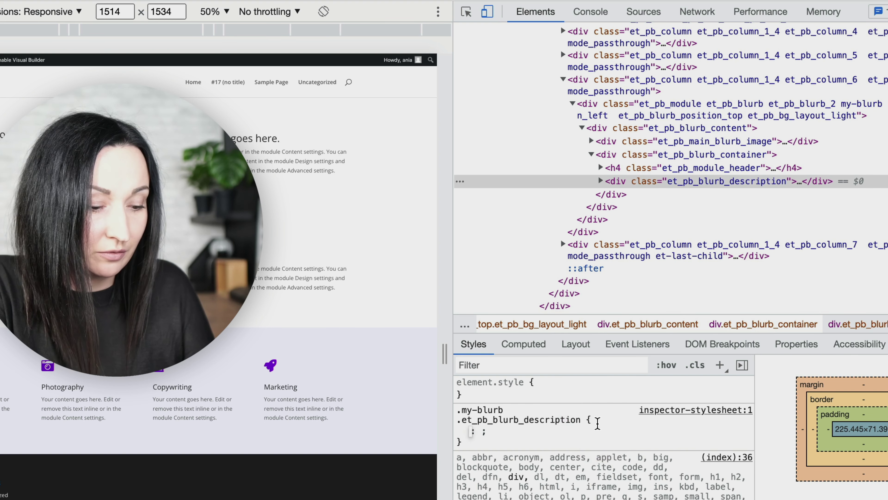
key("super+v")
type("padd")
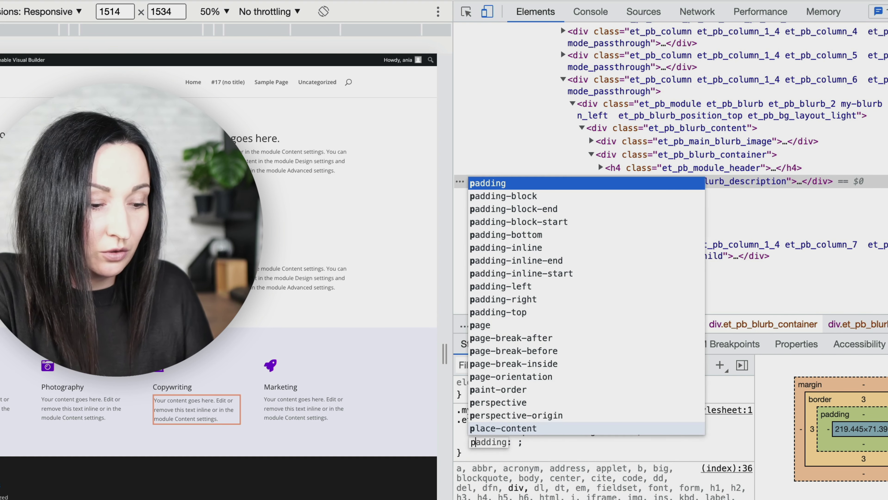
key("Tab")
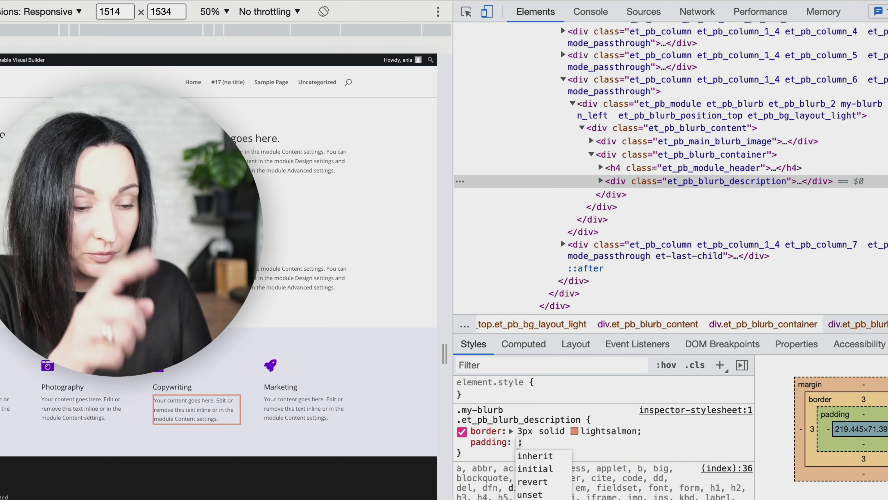
type("10px")
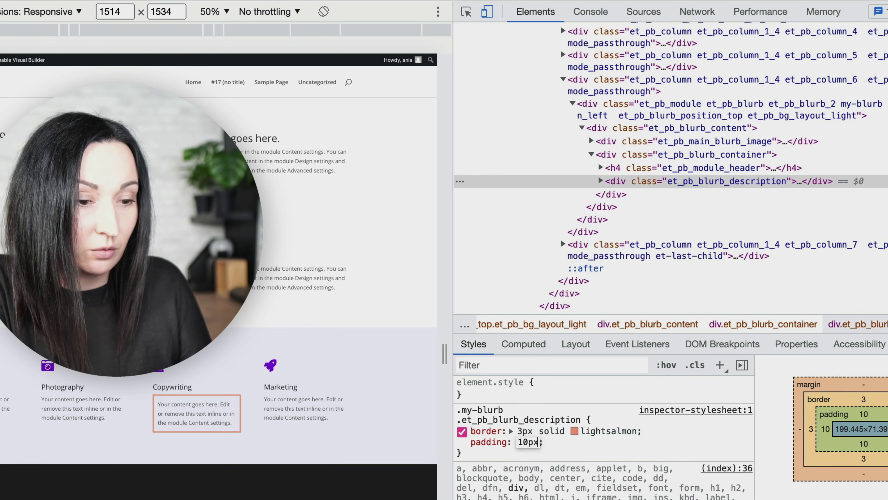
key("Return")
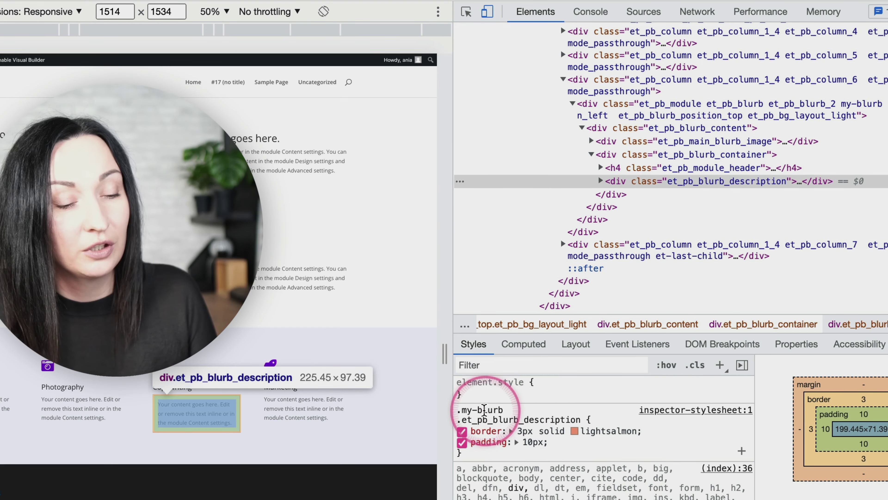
- Open the .my-blurb .et_pb_blurb_description rule in the inspector stylesheet source, pretty-print it, and copy the whole rule
left_click(703, 410)
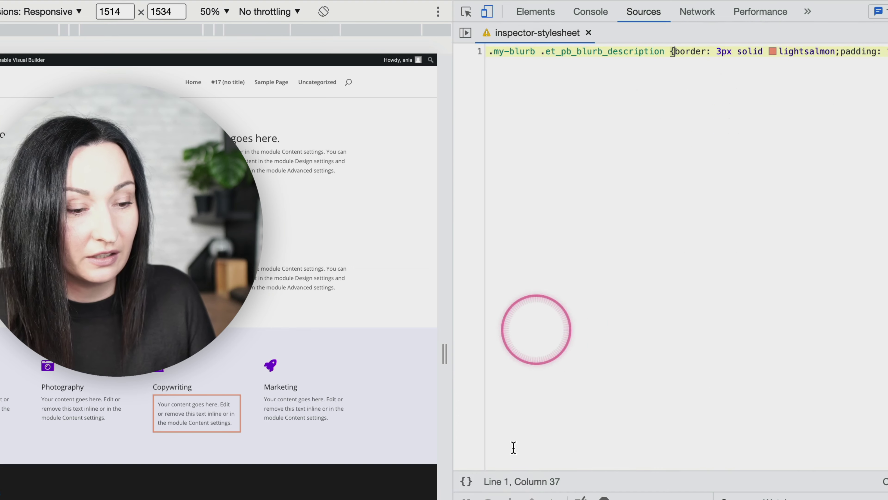
left_click(466, 481)
left_click_drag(520, 99, 464, 38)
key("super+c")
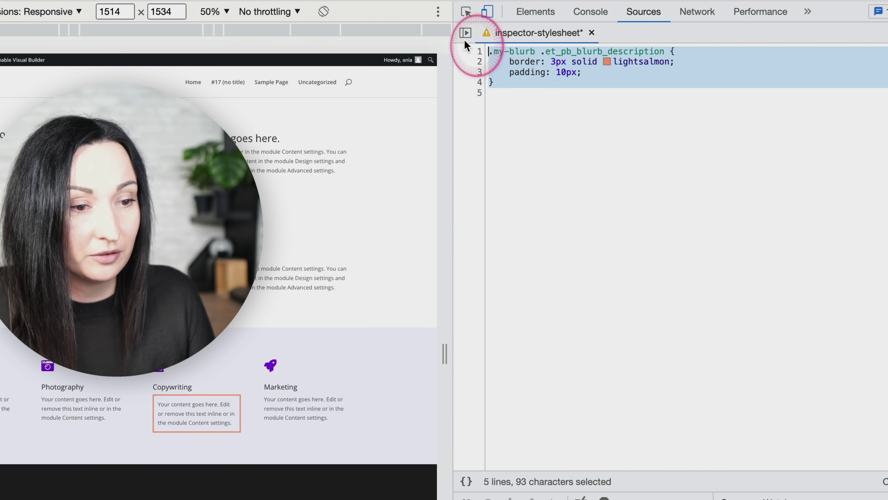
- Paste the copied rule below the .my-border h2 rule in the Divi Child Theme's style.css and update the file
left_click(284, 25)
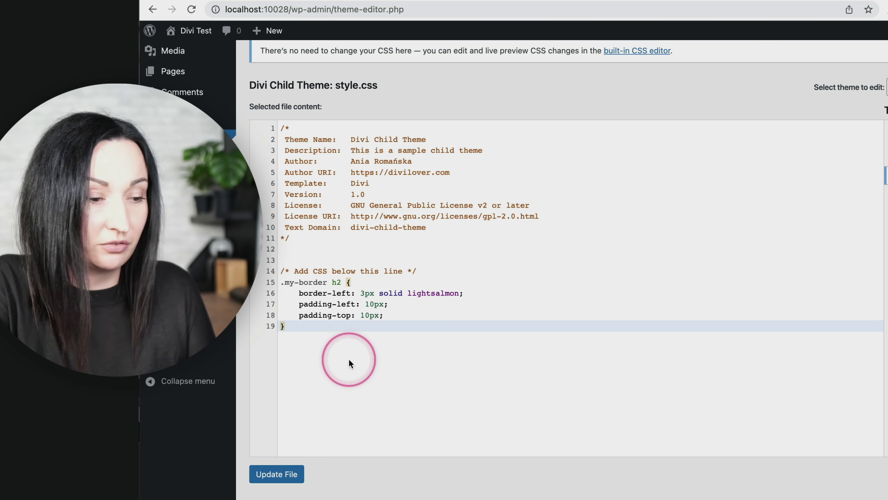
key("super+v")
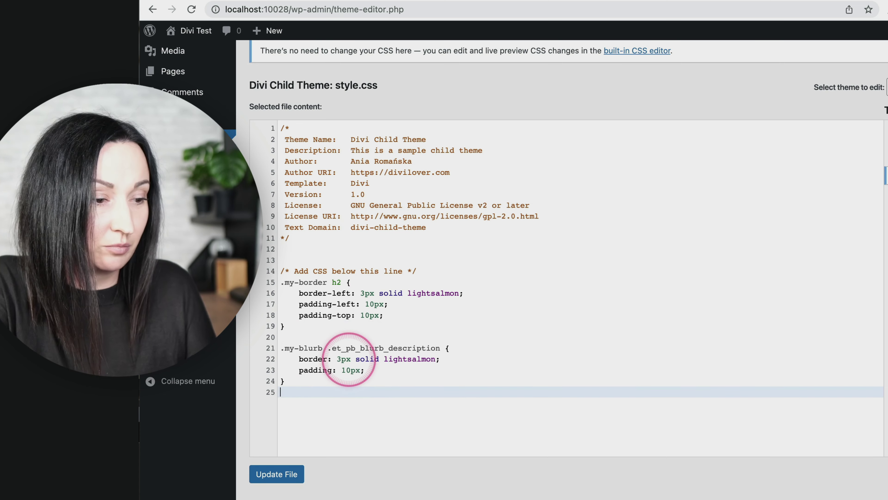
left_click(276, 474)
- Close the developer tools on the live page, reload it, and check the Copywriting blurb's styling
left_click(558, 1)
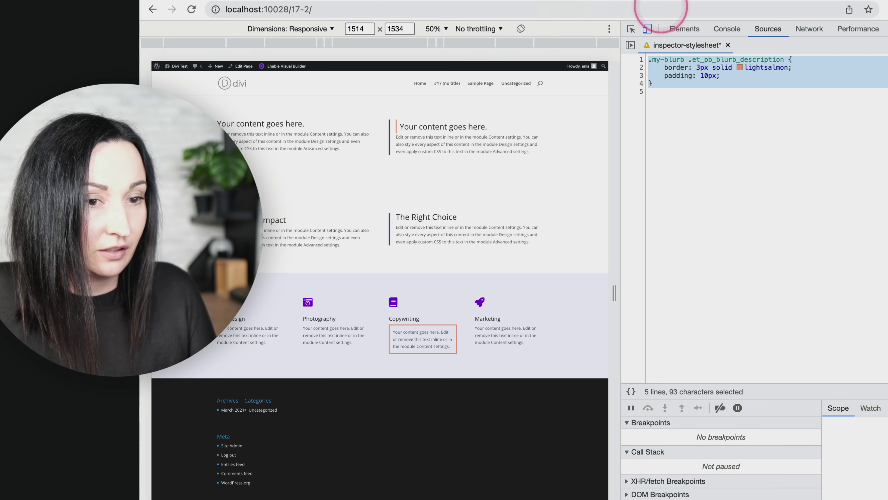
key("super+alt+i")
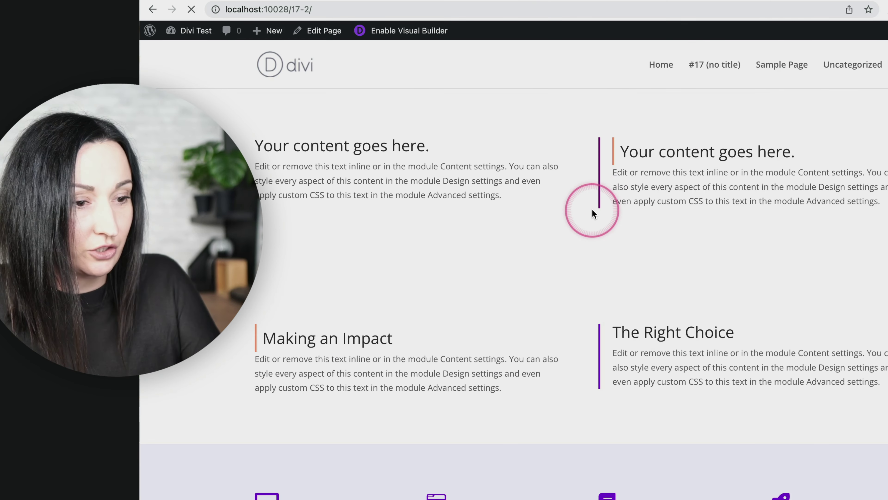
scroll(591, 208, "down", 7)
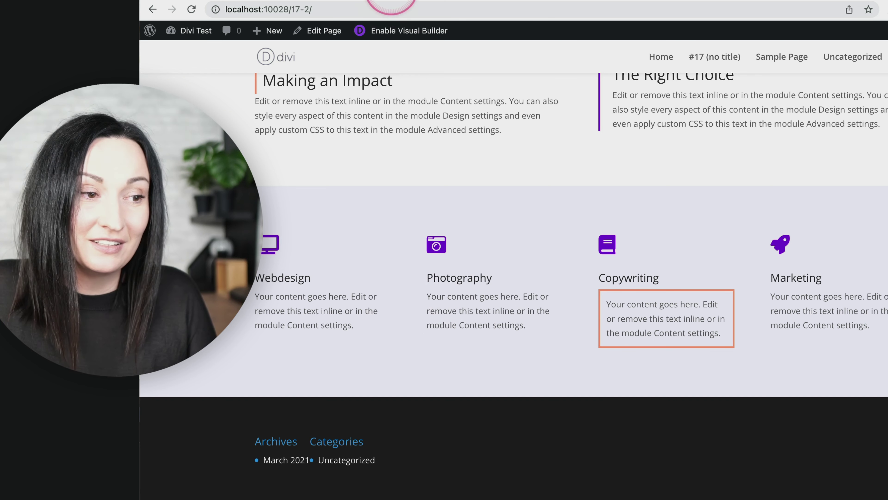
- In the Visual Builder, remove the my-blurb CSS class from the Copywriting blurb and save the module settings
left_click(378, 31)
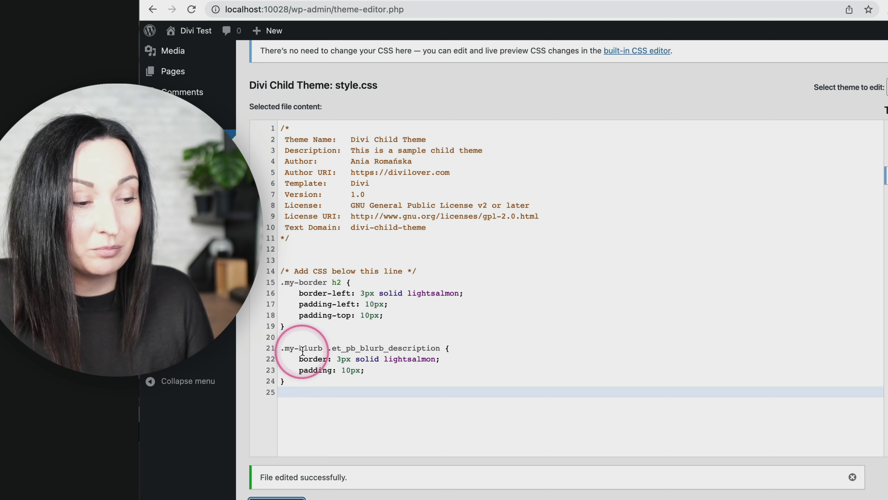
left_click(364, 0)
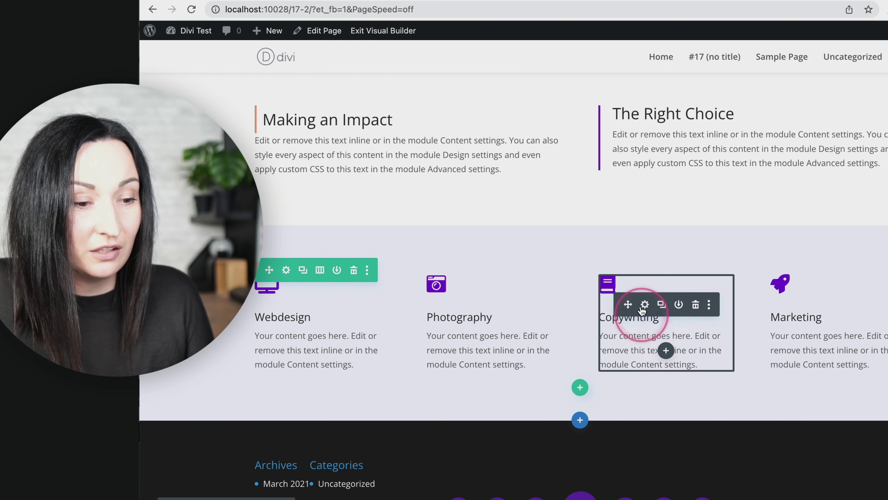
left_click(645, 304)
left_click(458, 107)
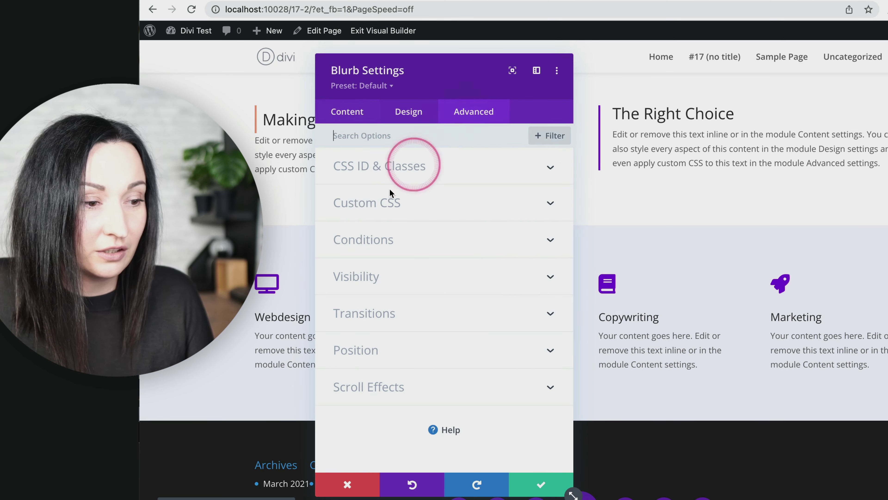
left_click(376, 206)
scroll(412, 210, "up", 3)
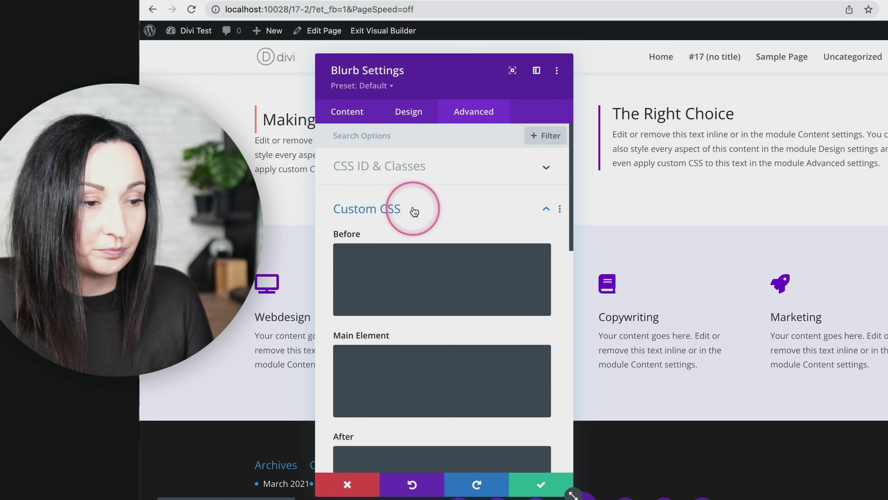
left_click(404, 173)
left_click_drag(390, 255, 340, 254)
key("BackSpace")
left_click(540, 485)
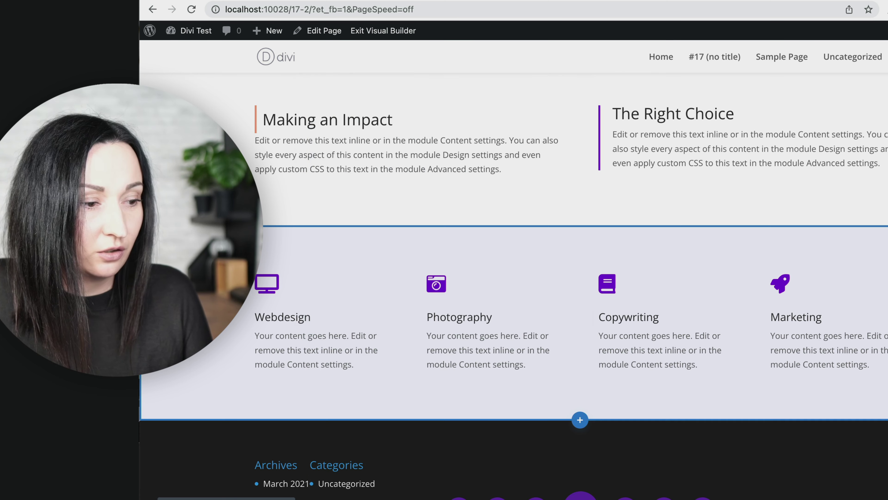
- Assign the CSS class my-blurb to the section containing the four blurbs and save the section settings
left_click(169, 235)
left_click(506, 101)
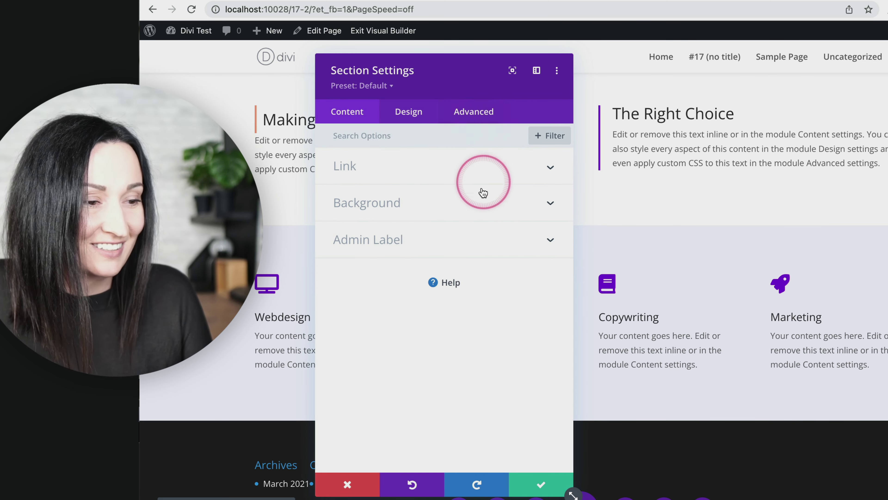
left_click(483, 113)
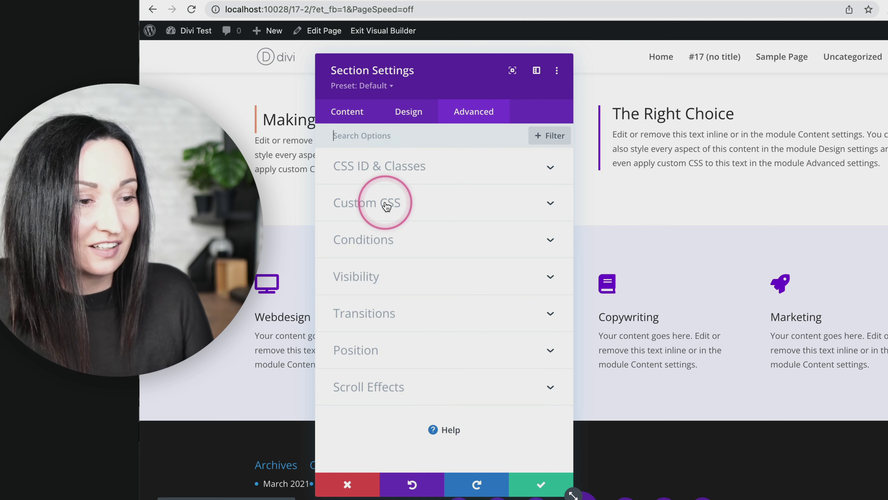
left_click(395, 168)
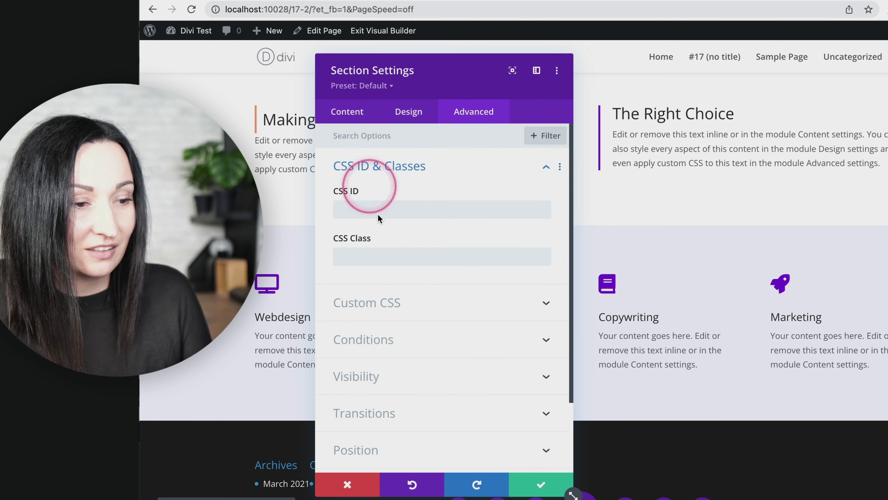
left_click(366, 256)
type("my-block")
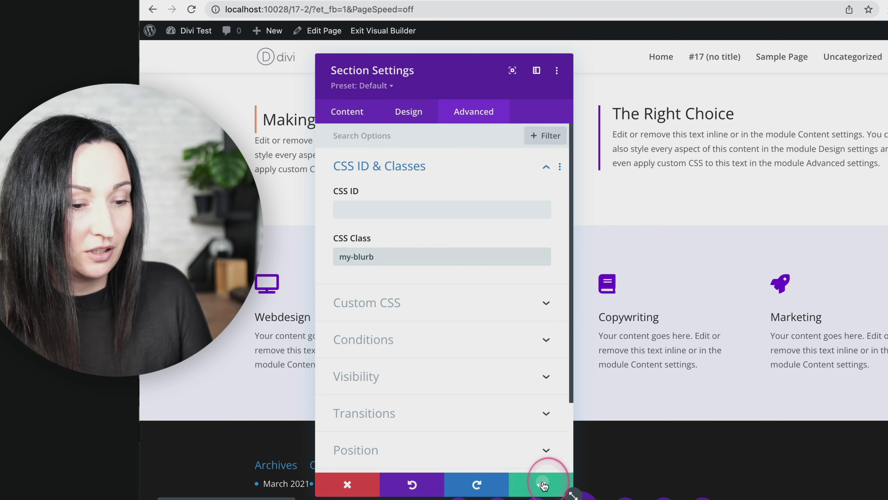
left_click(541, 484)
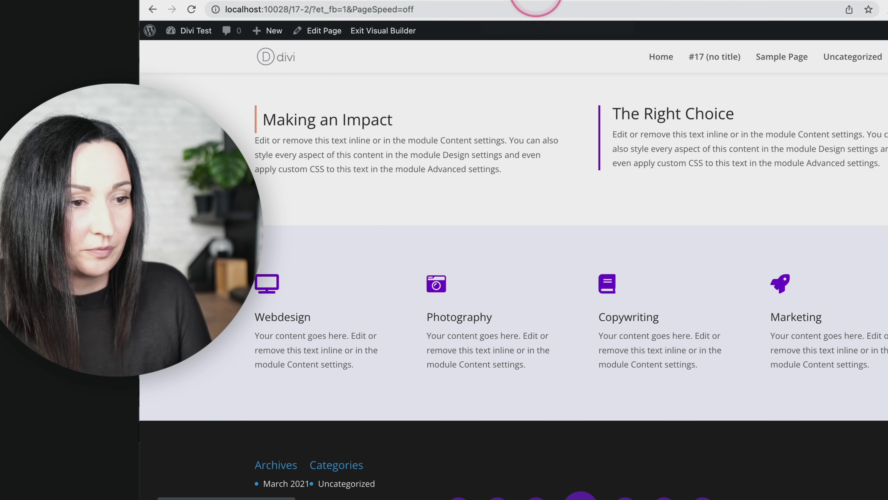
- Check the styling of the four blurb descriptions on the reloaded live page and in the Visual Builder
left_click(537, 0)
key("super+r")
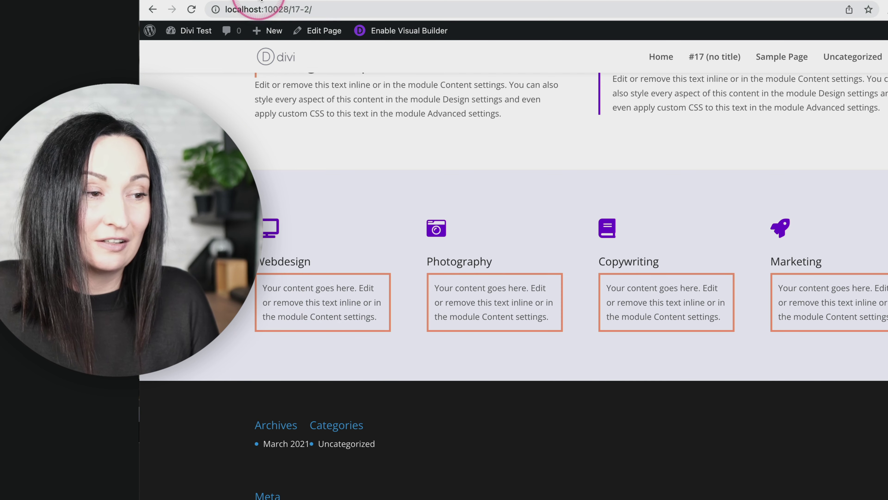
left_click(398, 1)
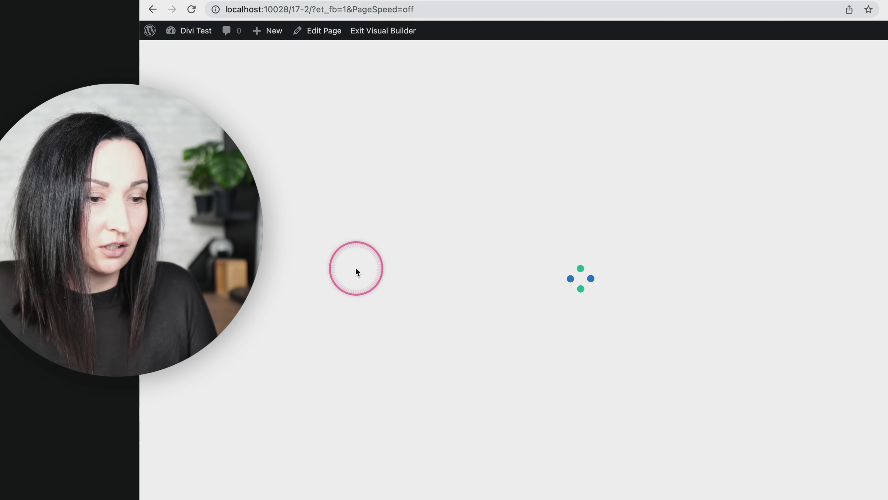
scroll(351, 272, "down", 6)
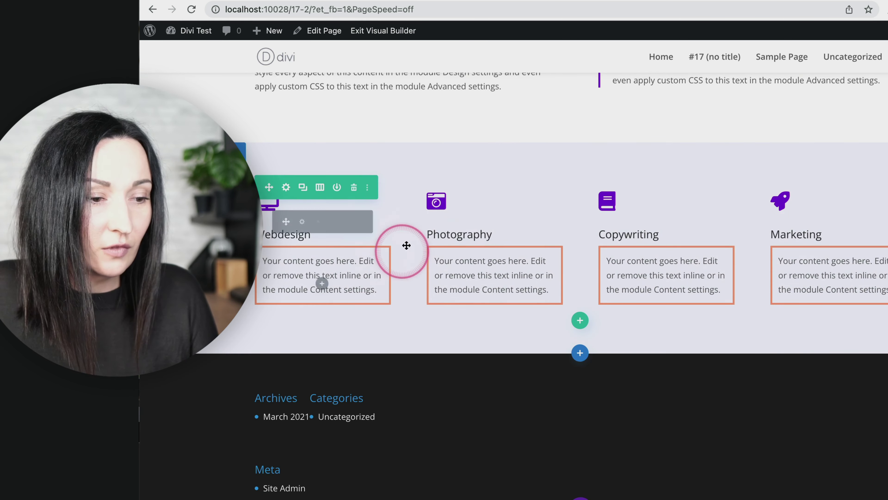